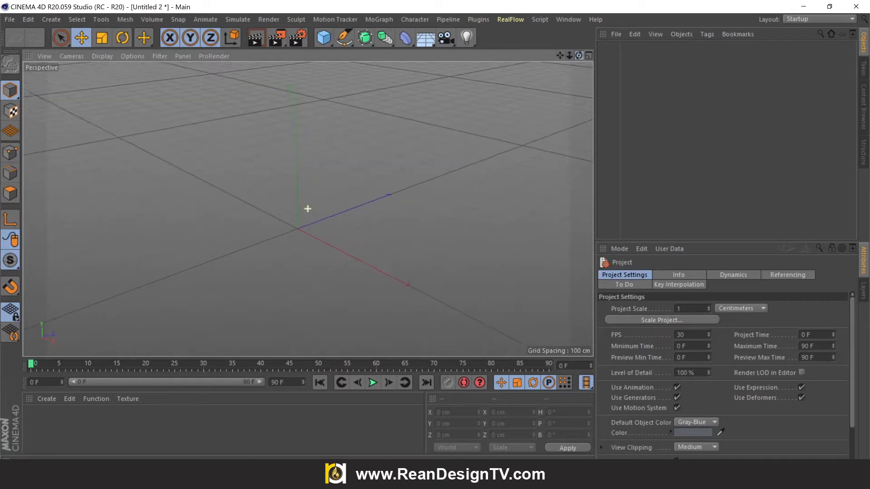
Step: Add a Plane primitive with a width of 600 cm and a height of 100 cm
click(322, 44)
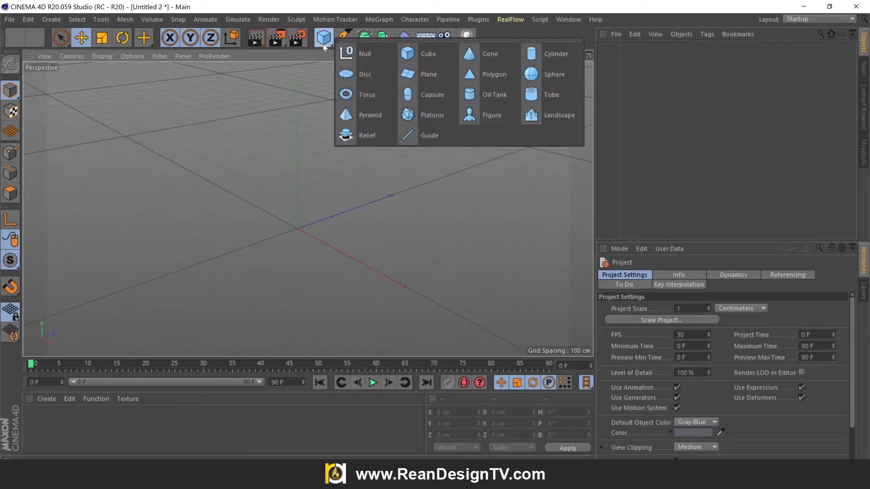
click(415, 77)
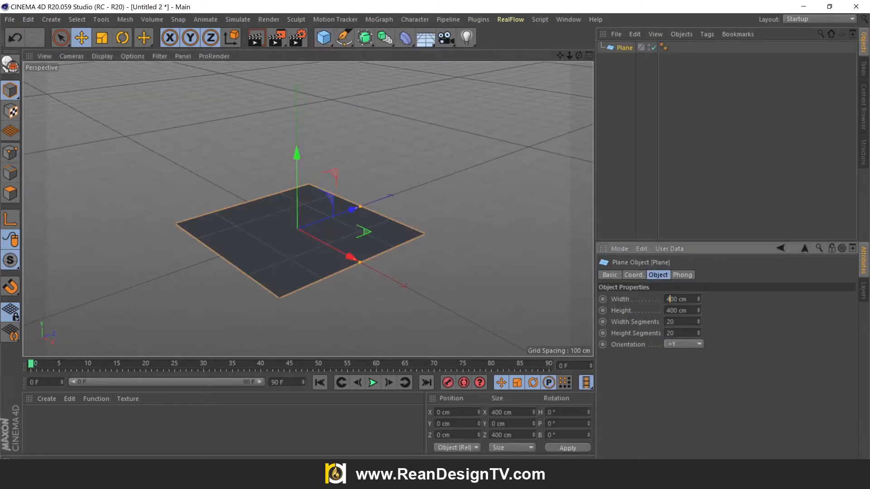
click(670, 299)
text(6)
key(Tab)
click(667, 311)
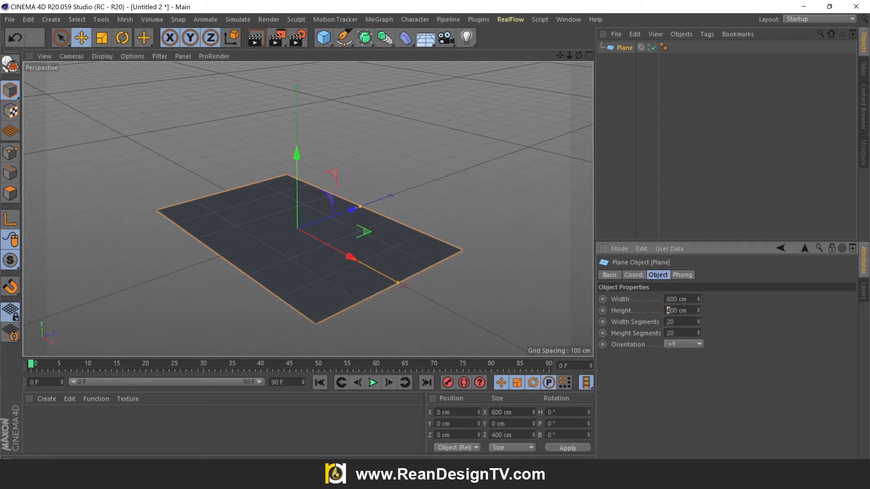
text(1)
key(shift+Tab)
scroll(278, 238, up, 1)
scroll(385, 249, up, 2)
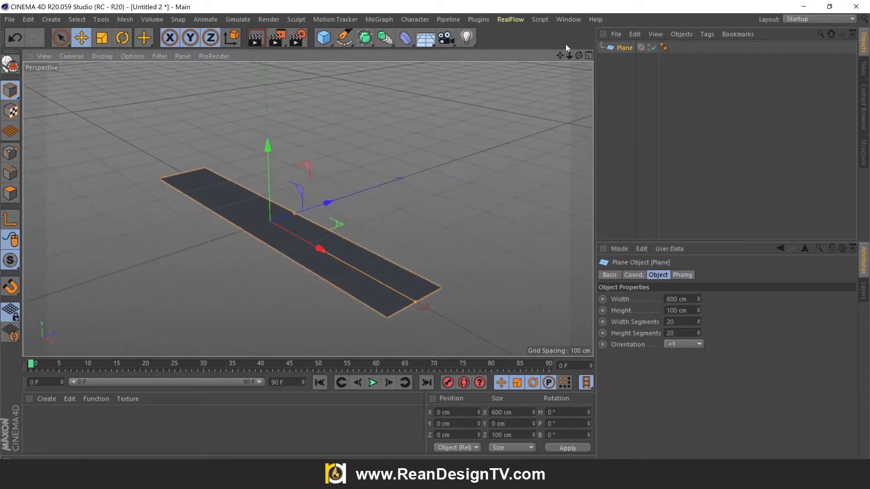
Step: Switch the perspective view to Gouraud Shading (Lines) to show the plane's segments
drag(578, 56, 307, 209)
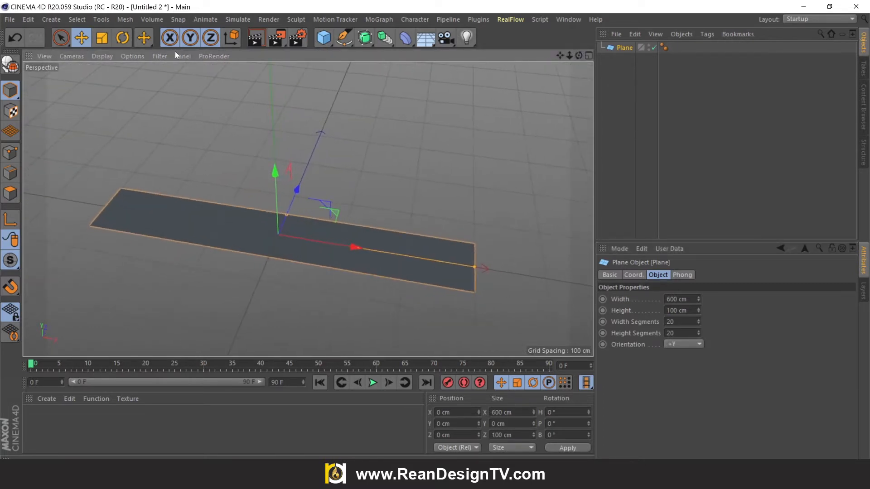
click(114, 59)
click(124, 83)
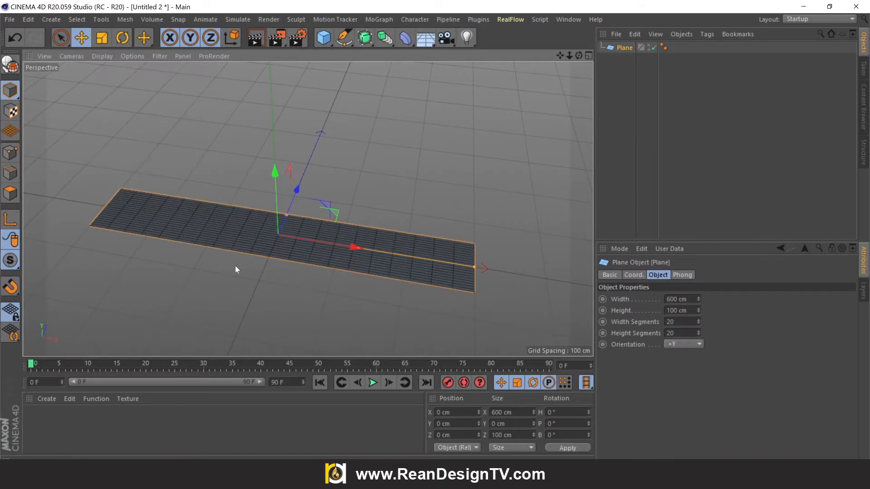
scroll(327, 269, up, 1)
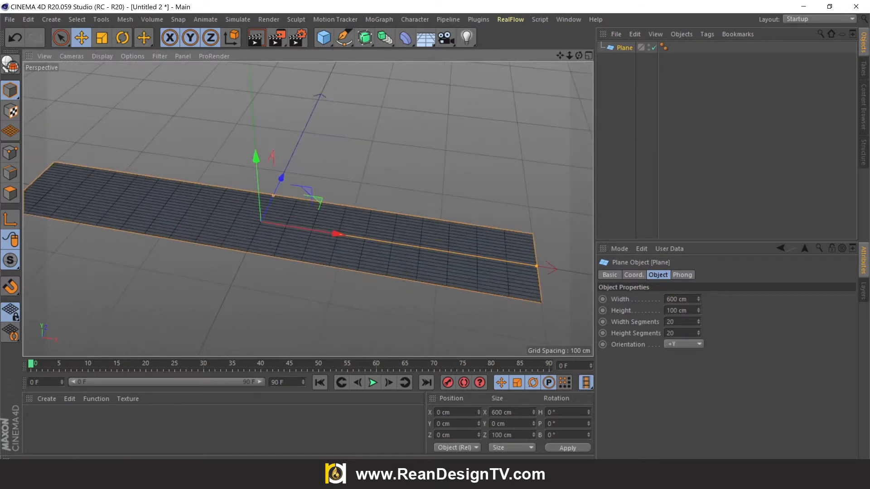
Step: Set the plane's width segments to 250 and height segments to 30, and deselect it
click(669, 322)
text(5)
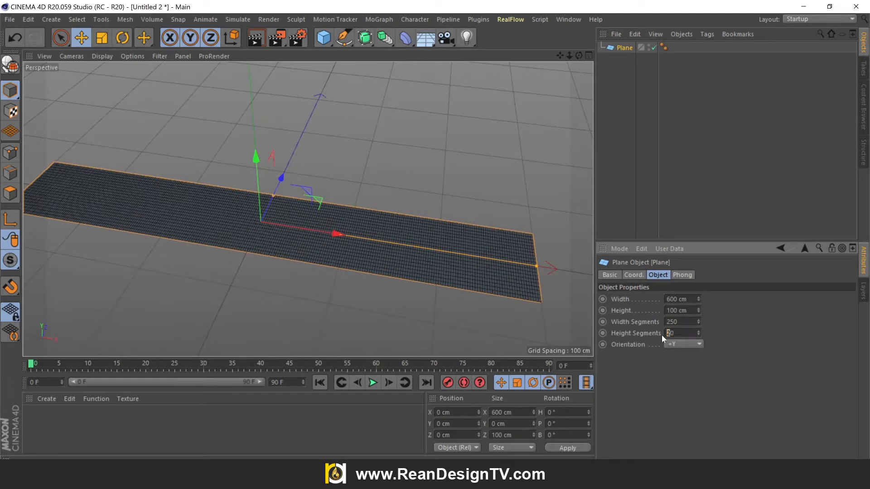
text(3)
scroll(444, 279, up, 6)
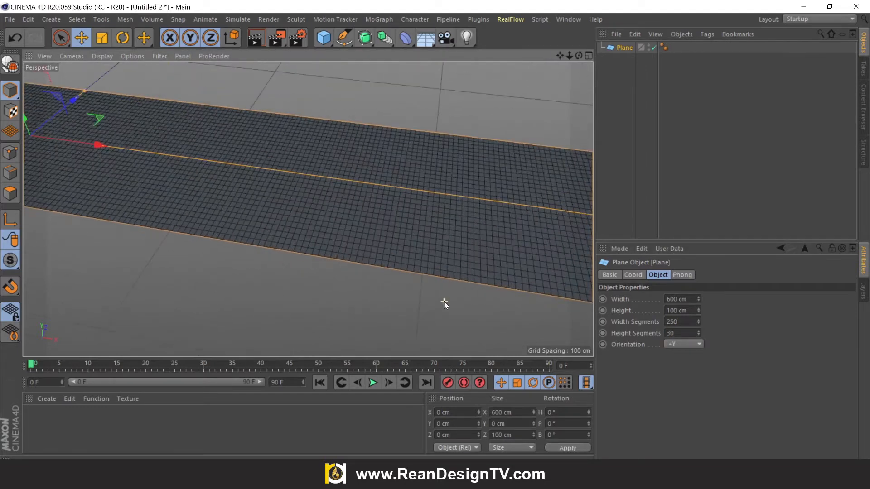
scroll(449, 272, down, 5)
click(363, 278)
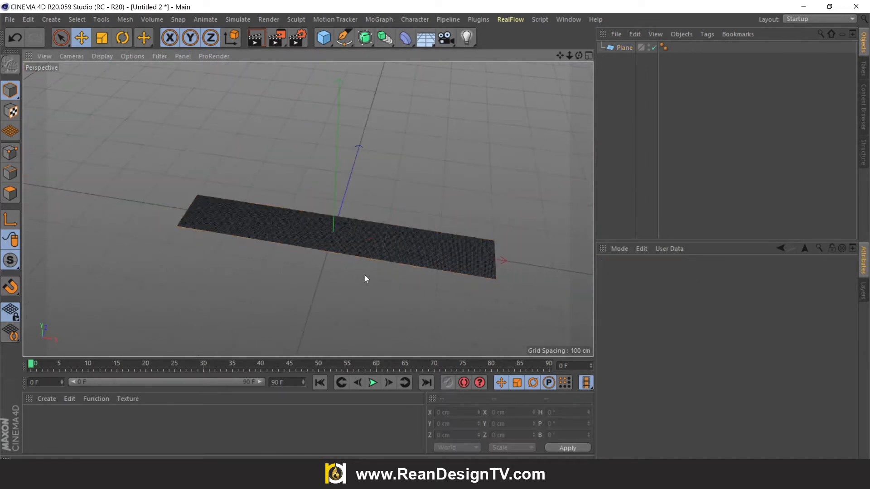
Step: Add a Jiggle deformer and make it a child of the plane
scroll(392, 256, up, 3)
drag(579, 55, 560, 56)
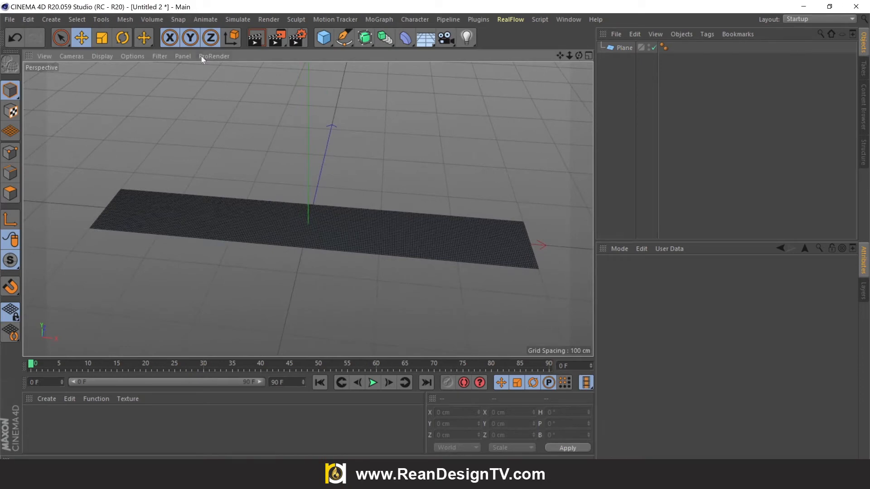
click(412, 42)
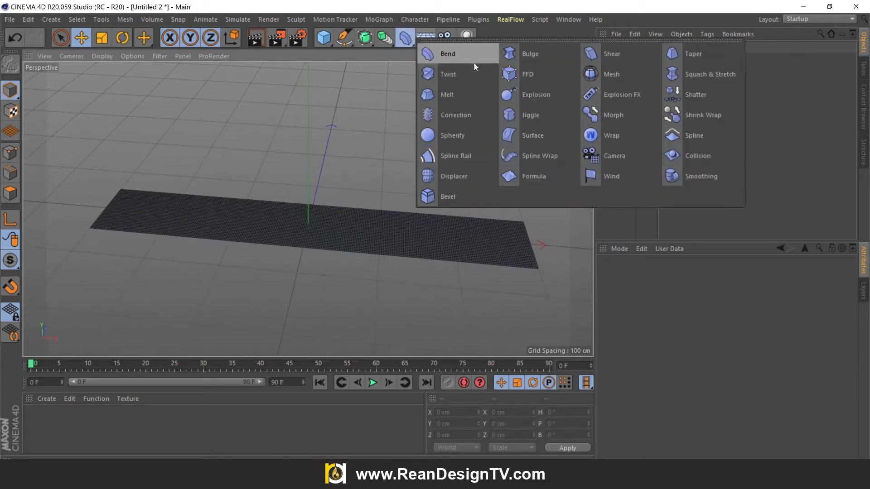
click(535, 116)
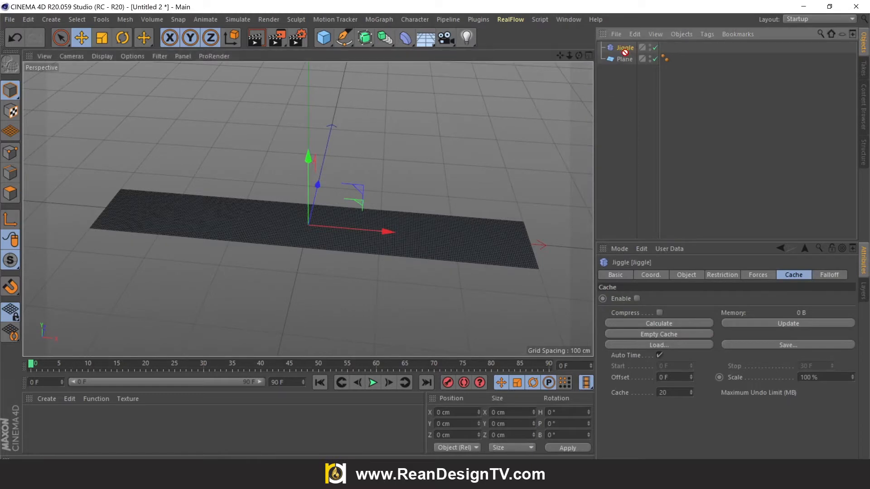
drag(625, 52, 627, 61)
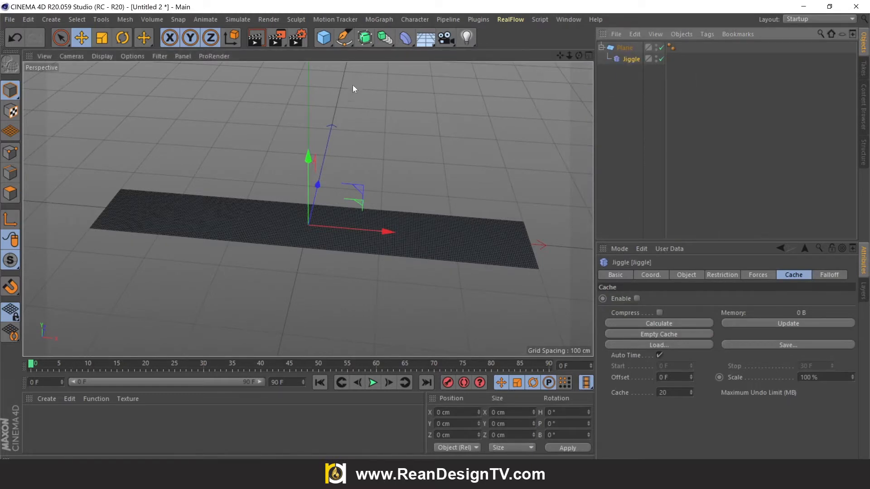
Step: Add a Turbulence particle force to the scene
click(237, 20)
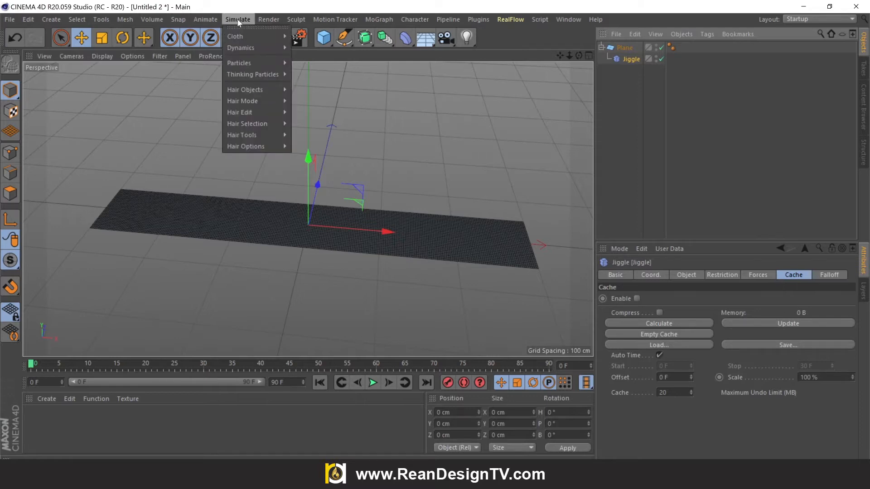
click(474, 116)
click(477, 131)
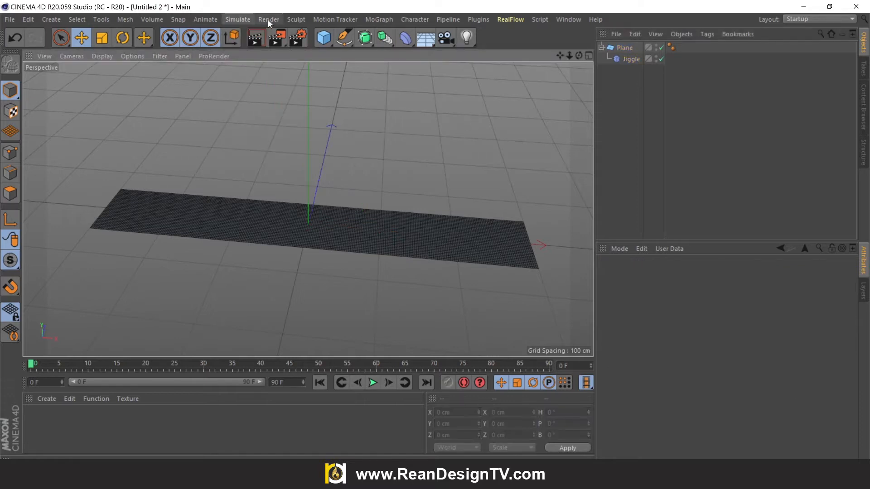
click(238, 20)
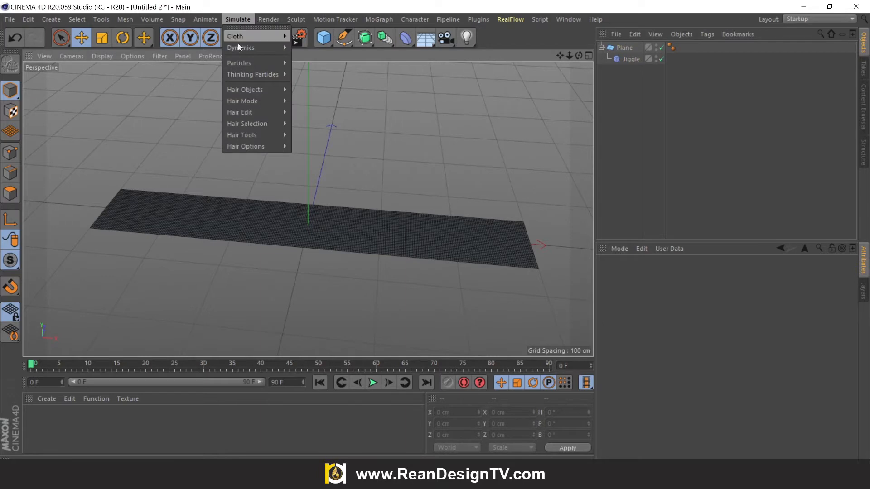
mouse_move(243, 52)
mouse_move(277, 63)
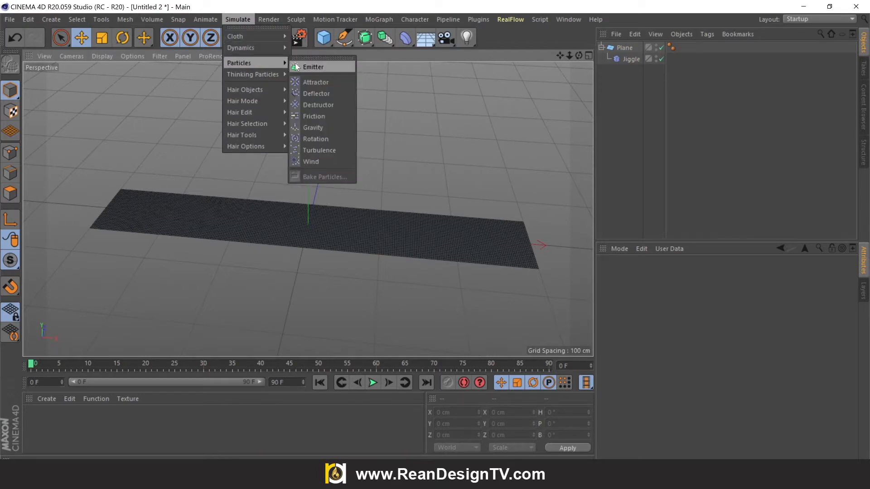
click(343, 156)
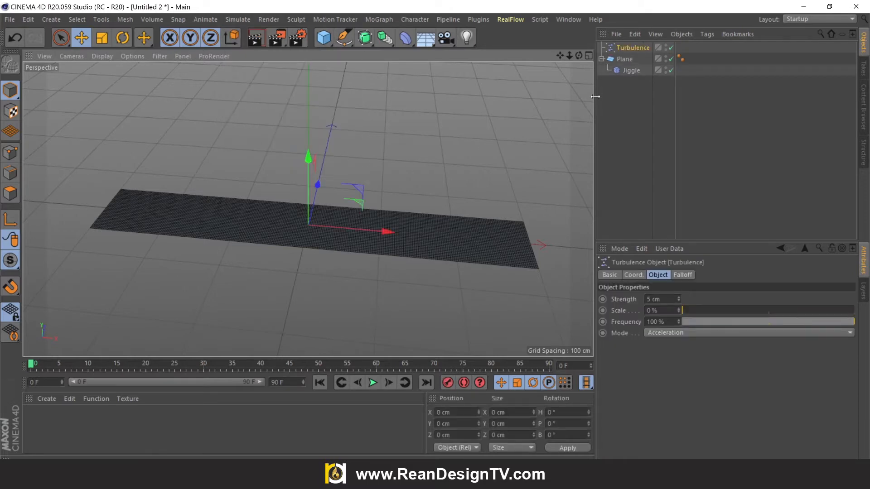
Step: Include the Turbulence object in the Jiggle deformer's Forces list
click(626, 72)
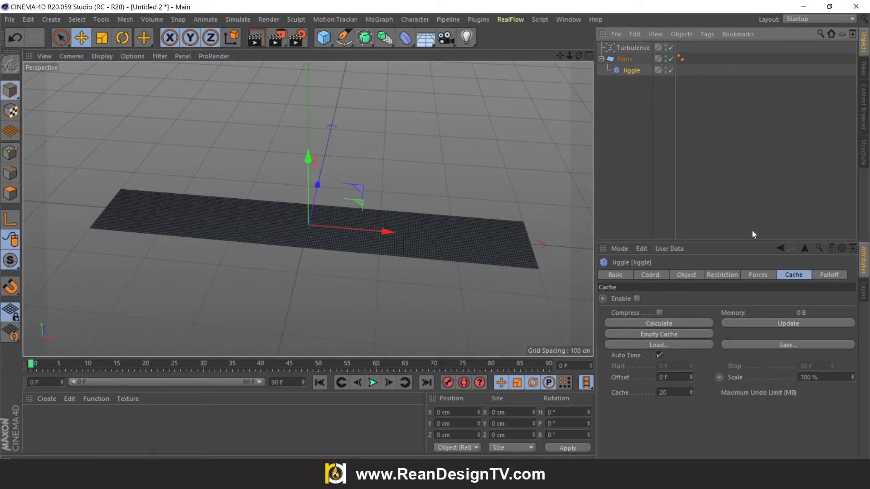
click(760, 276)
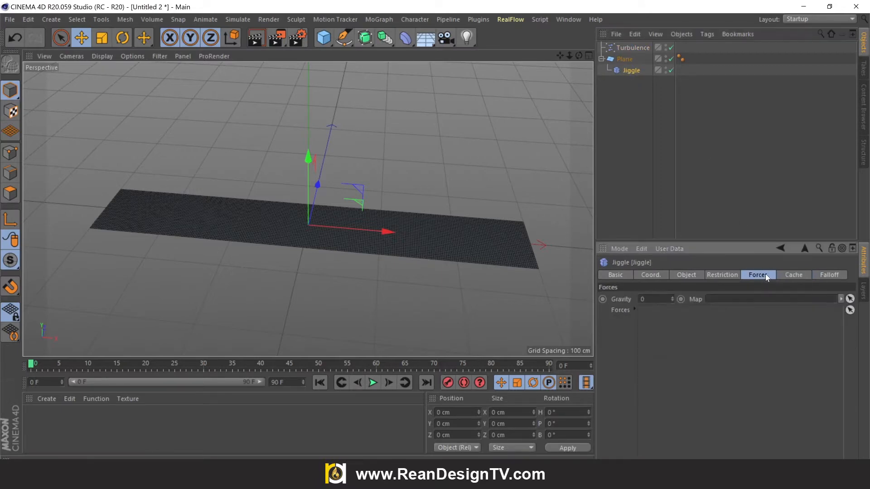
drag(753, 240, 759, 167)
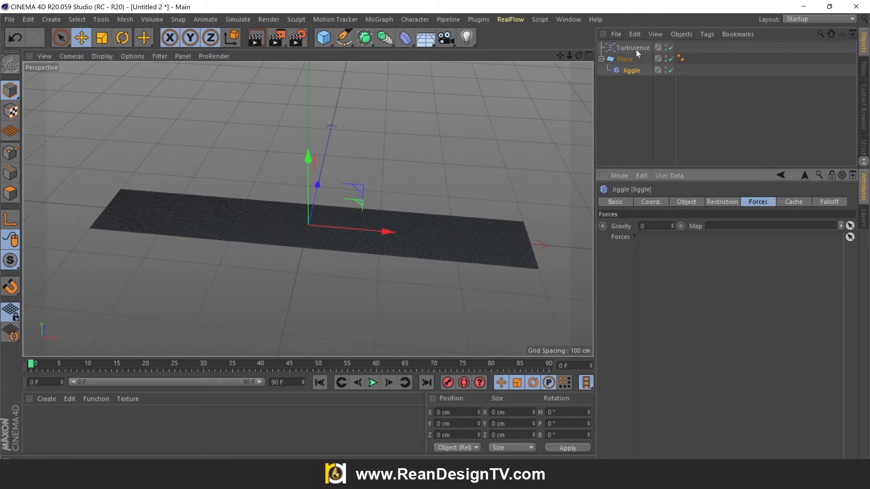
drag(635, 48, 715, 273)
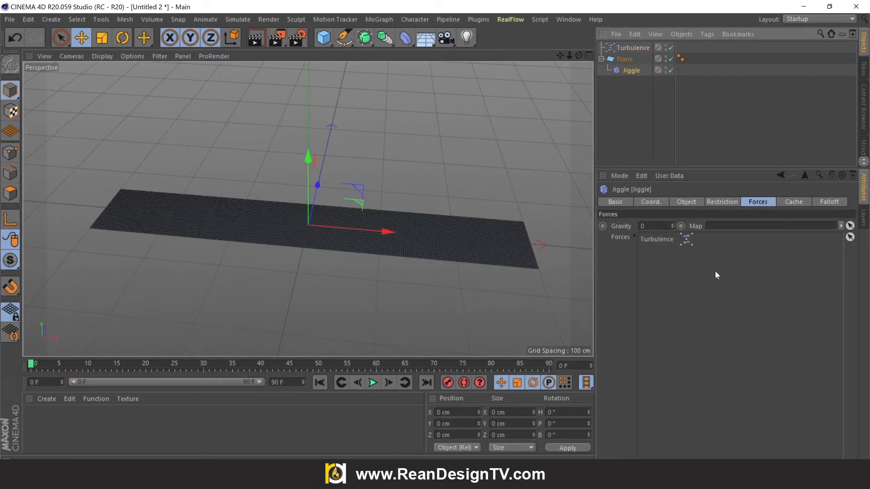
Step: Set the Turbulence object's strength to 25 cm and its scale to 100%
click(633, 48)
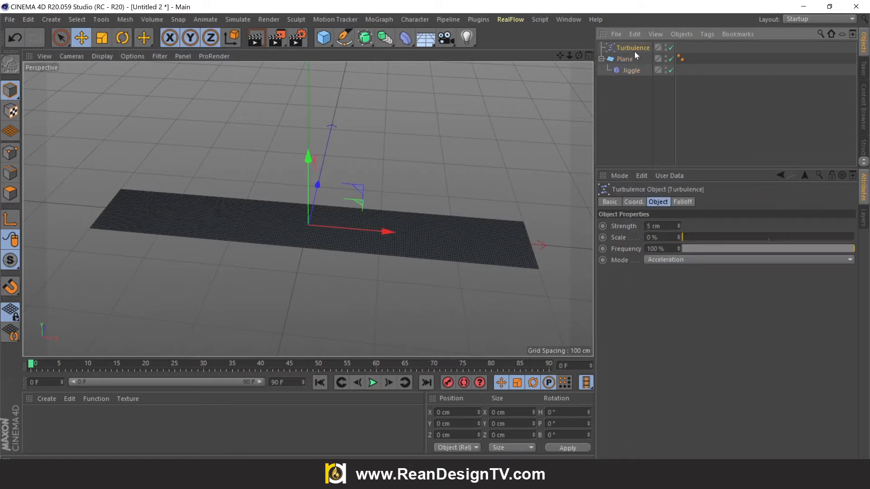
drag(661, 226, 613, 221)
text(25)
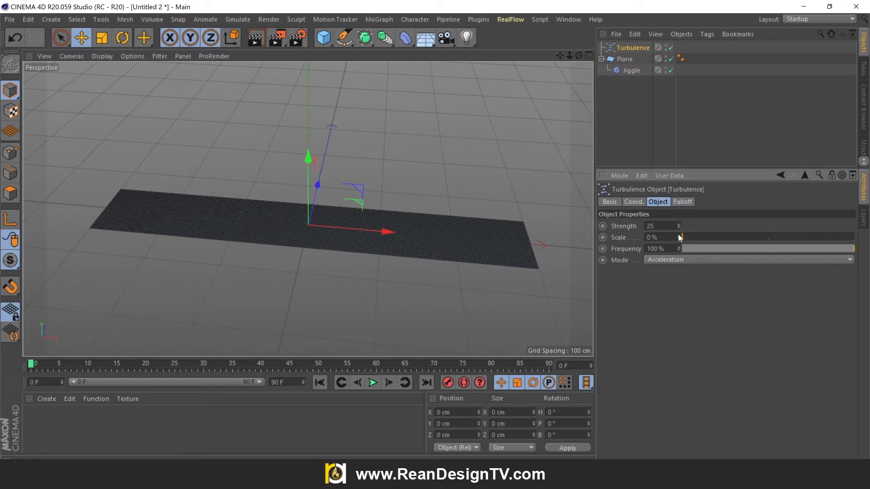
click(654, 237)
drag(691, 238, 710, 240)
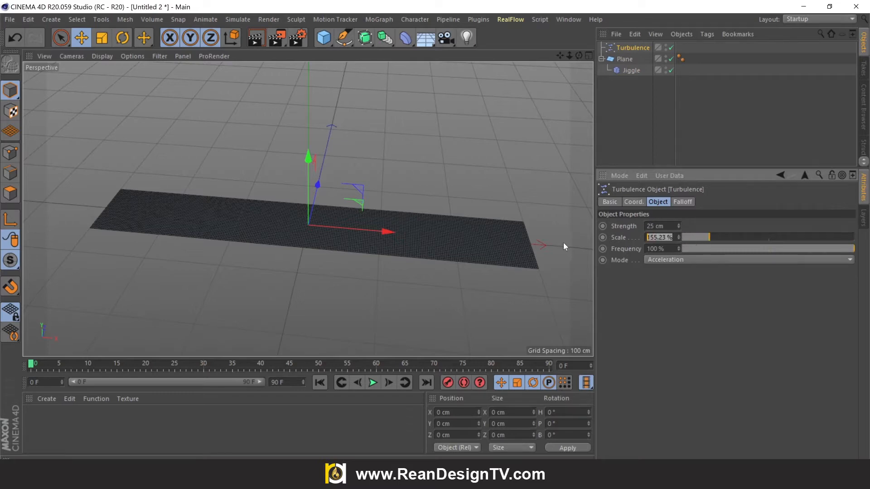
text(100)
key(Return)
Step: Preview the plane's animation and replay it with the perspective view in Gouraud Shading
click(374, 384)
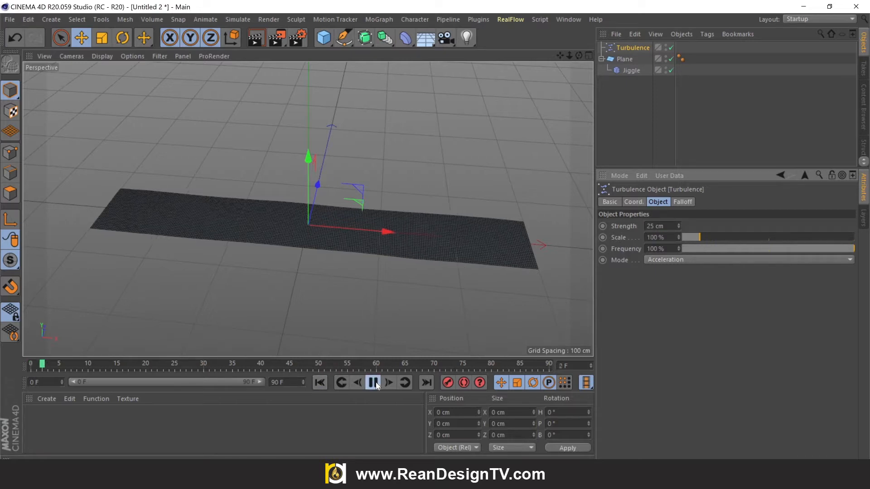
click(374, 384)
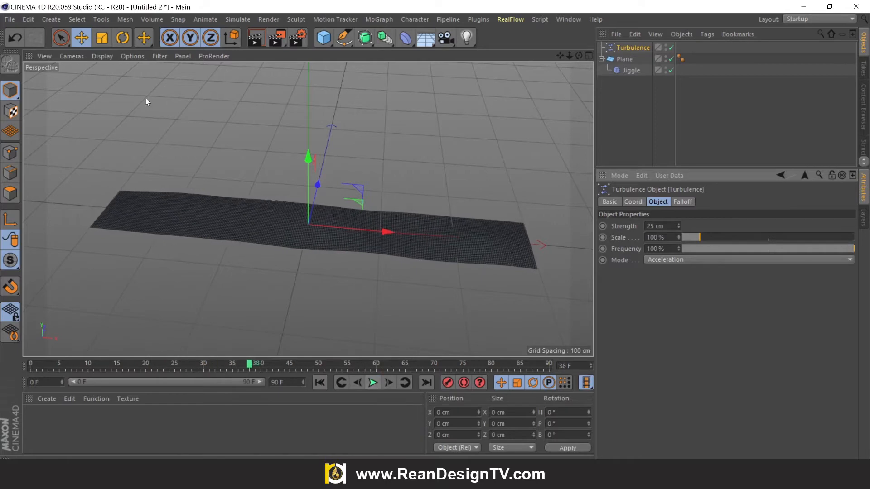
click(108, 57)
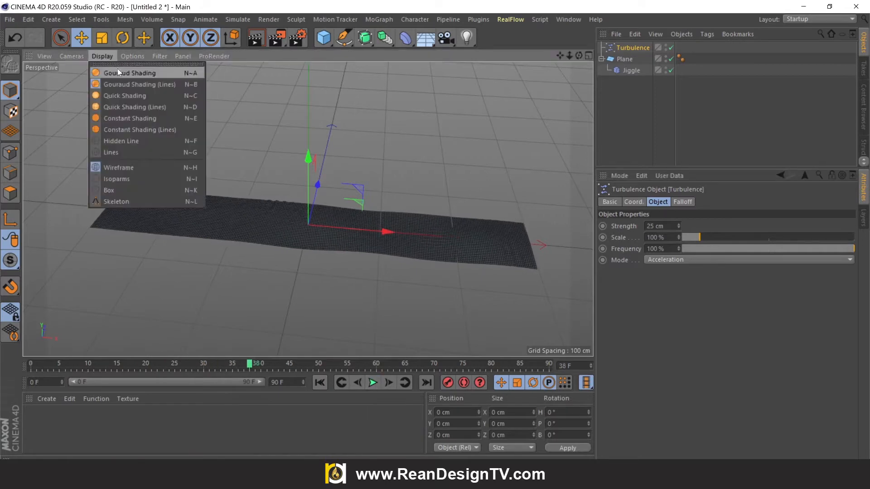
click(120, 70)
key(shift+f)
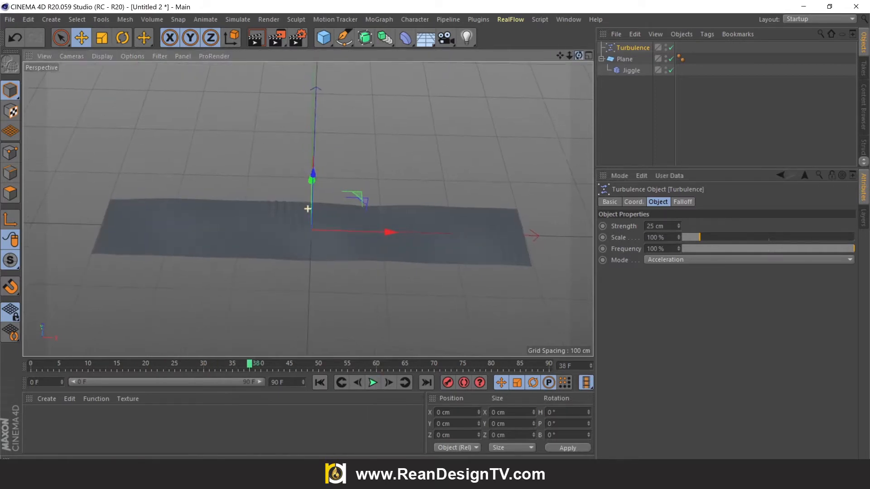
click(373, 383)
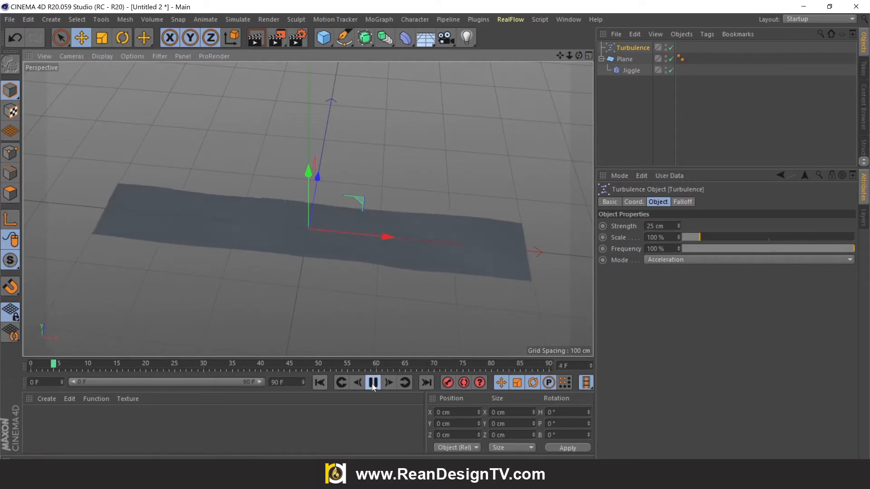
click(373, 383)
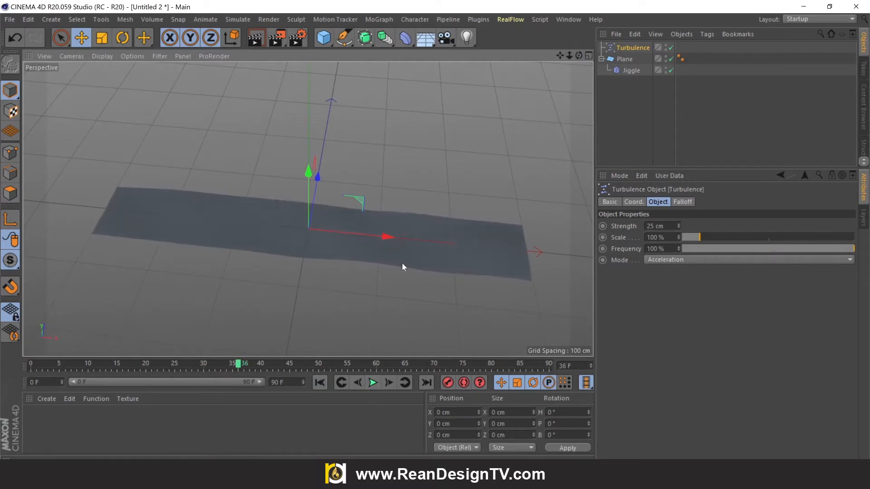
Step: Set the Turbulence scale to 31% and preview the animation from the first frame
click(654, 237)
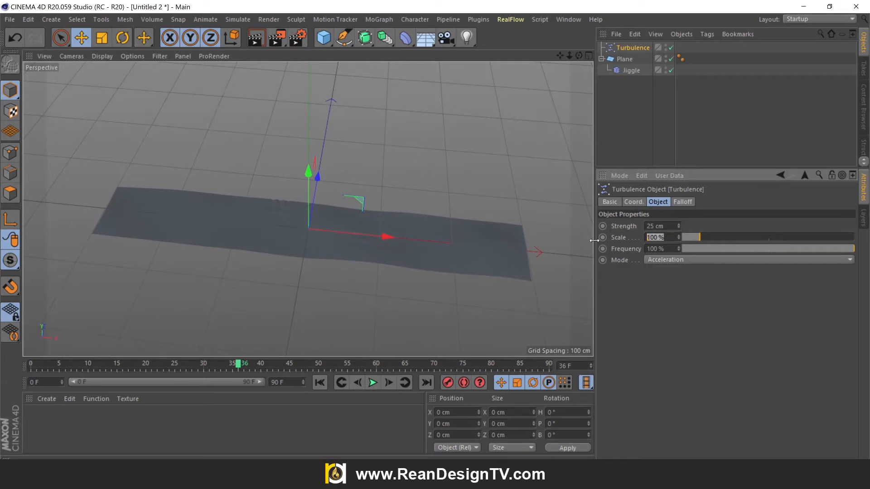
text(31)
key(shift+Tab)
click(319, 384)
click(373, 383)
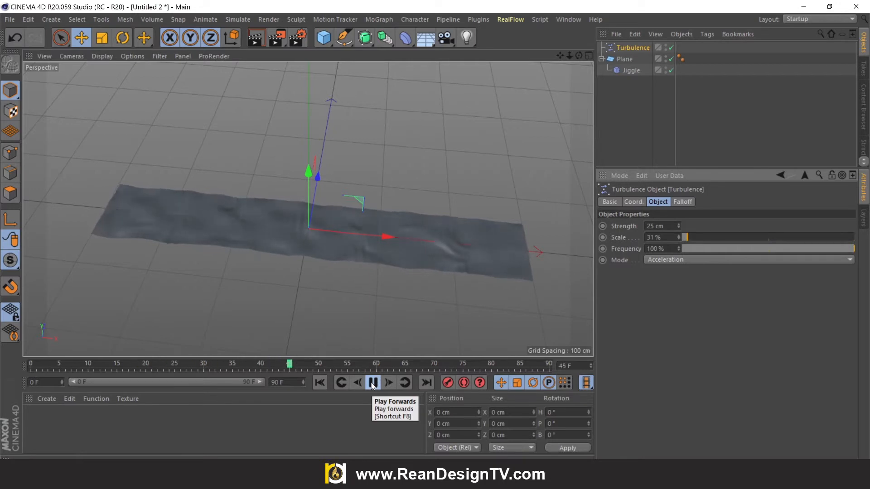
click(372, 383)
drag(578, 56, 599, 55)
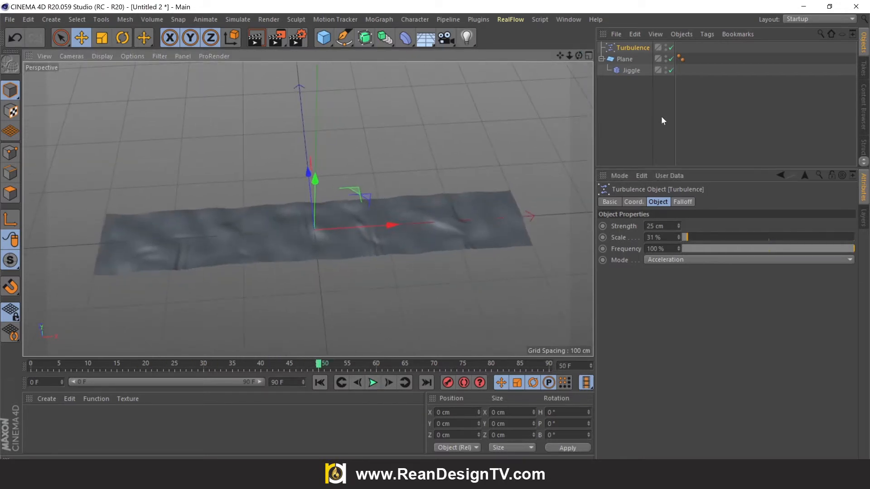
Step: Set the Jiggle deformer's Springs to 0 and preview the animation from the first frame
click(631, 70)
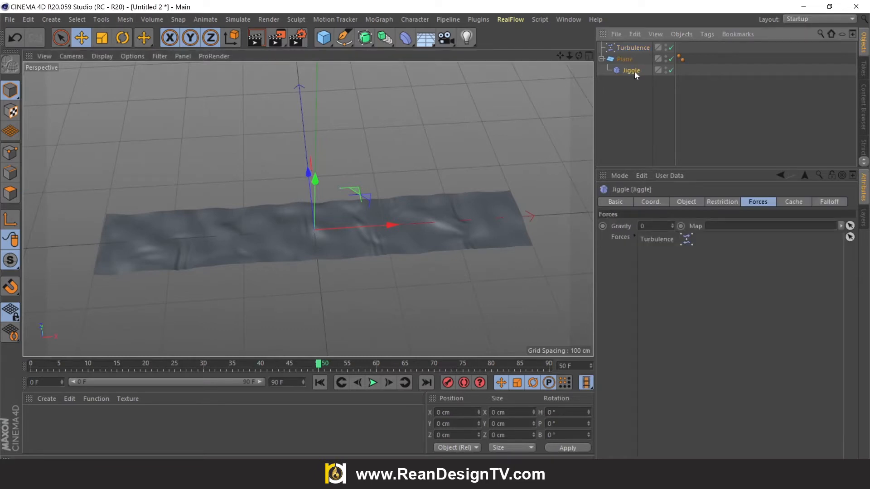
click(684, 203)
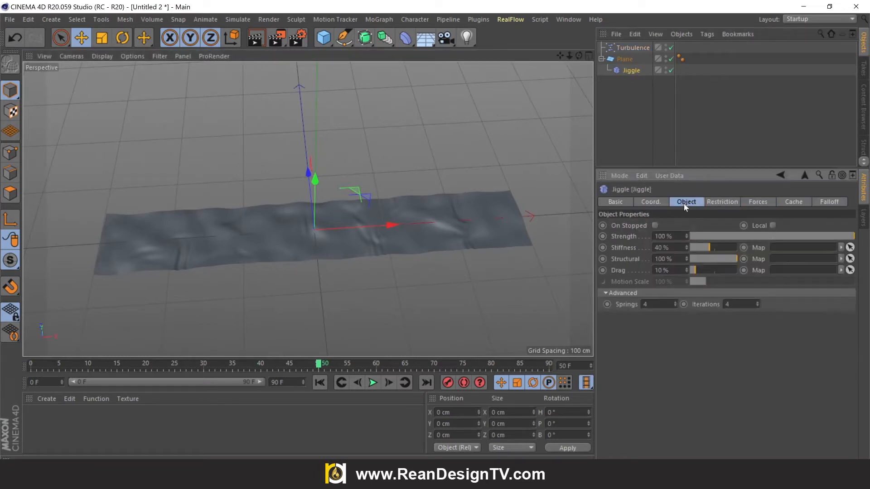
double_click(645, 304)
click(473, 310)
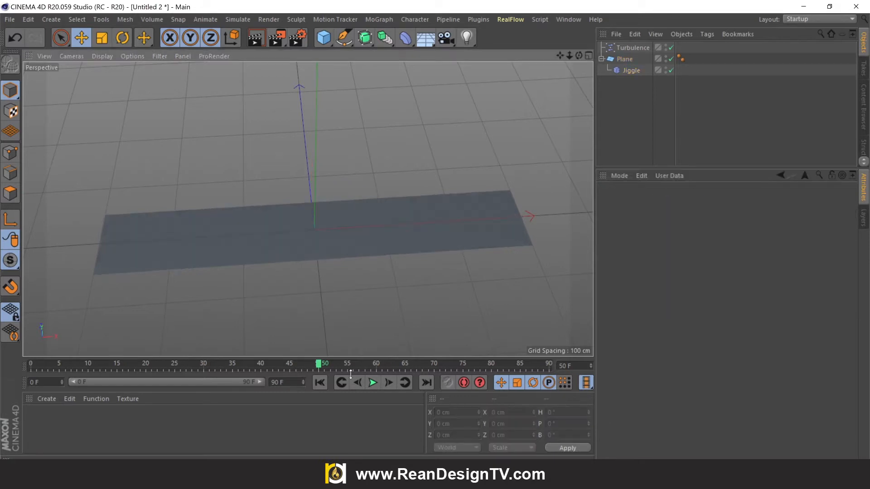
click(319, 382)
click(373, 383)
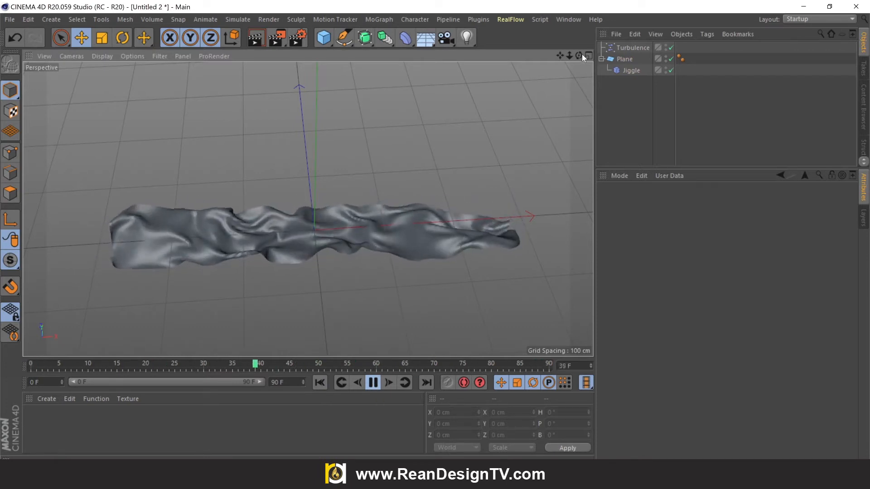
mouse_move(579, 56)
mouse_down()
mouse_move(307, 208)
mouse_move(581, 57)
mouse_up()
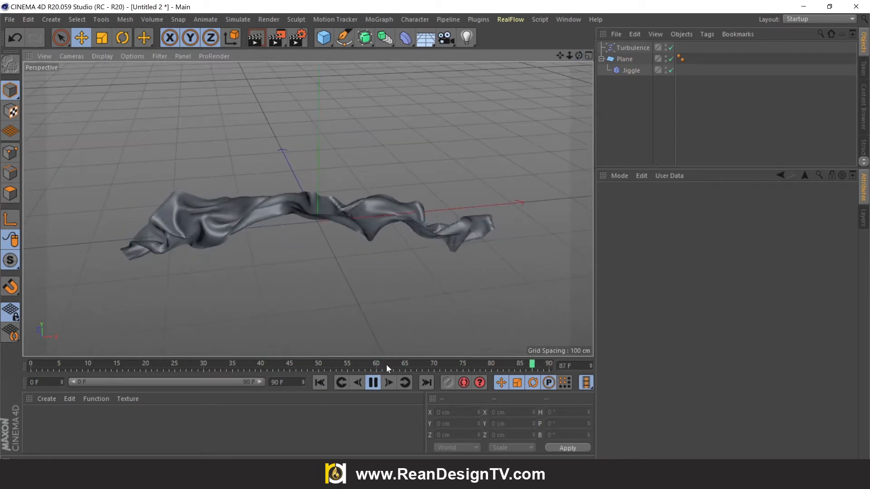
click(374, 383)
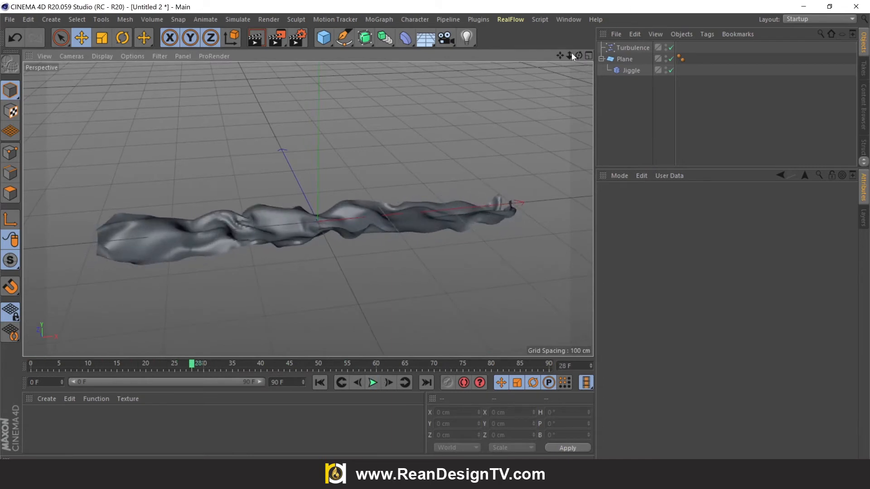
mouse_move(579, 56)
mouse_down()
mouse_move(307, 209)
mouse_move(579, 55)
mouse_up()
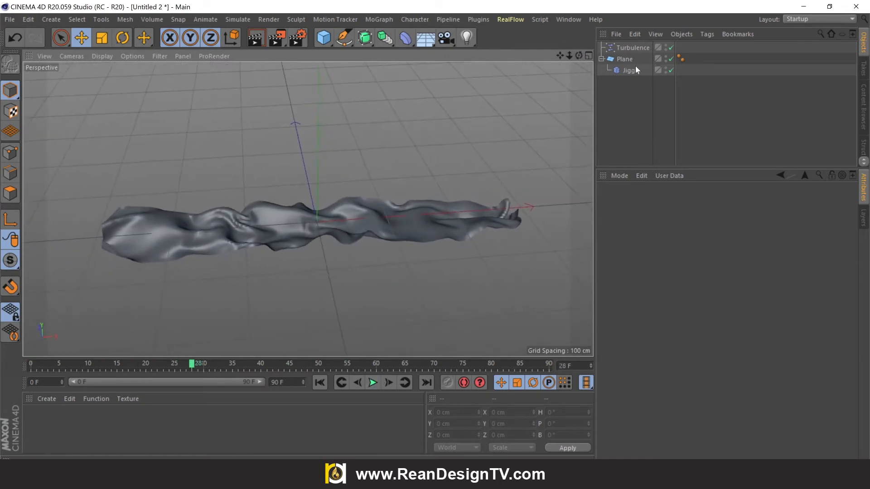
Step: Set the Turbulence object's scale to 80.07% and preview the animation from the first frame
click(631, 47)
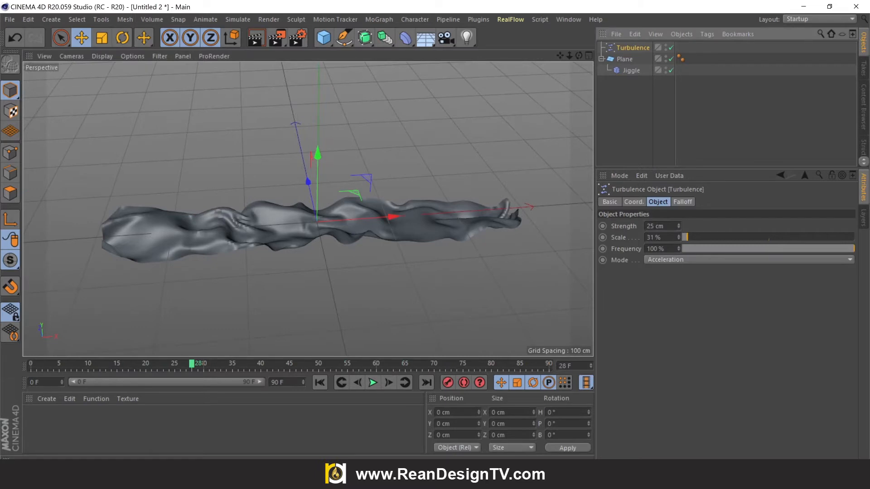
drag(684, 237, 696, 237)
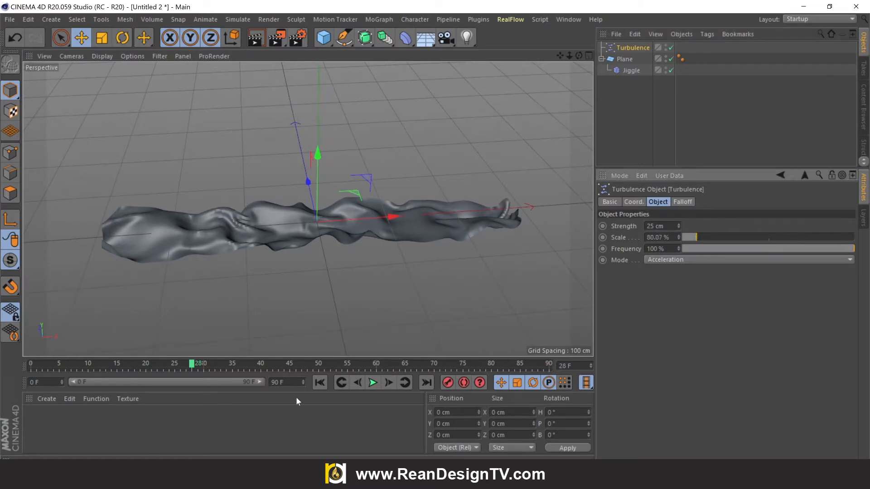
click(321, 383)
click(371, 384)
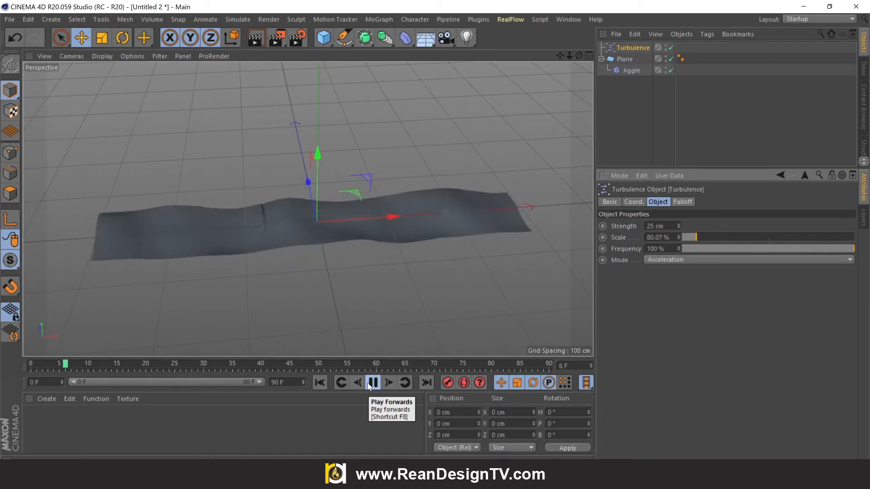
click(370, 384)
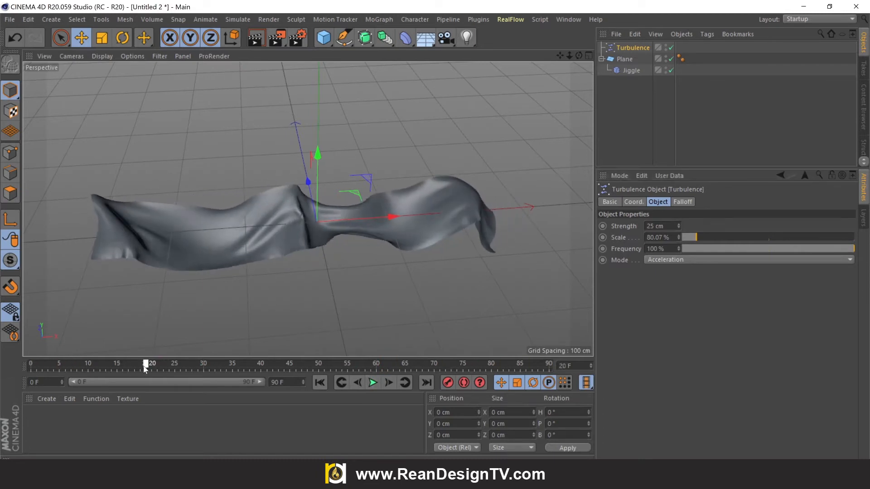
drag(146, 368, 198, 359)
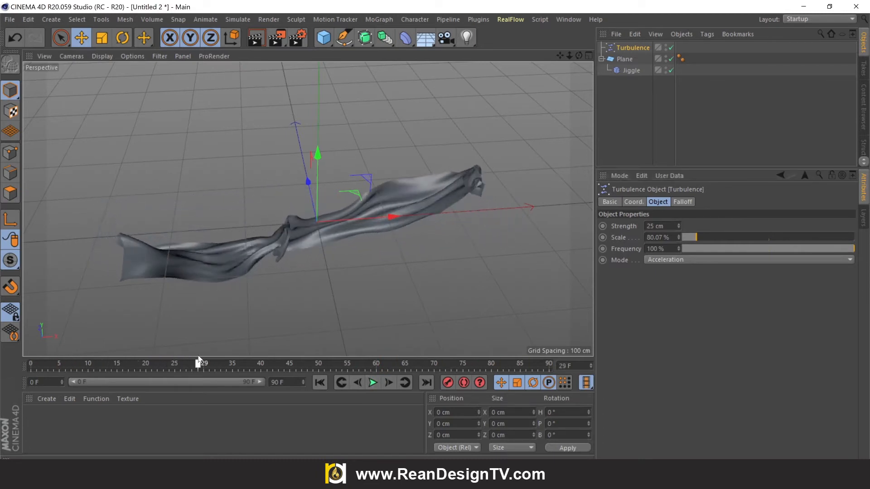
click(320, 383)
click(372, 383)
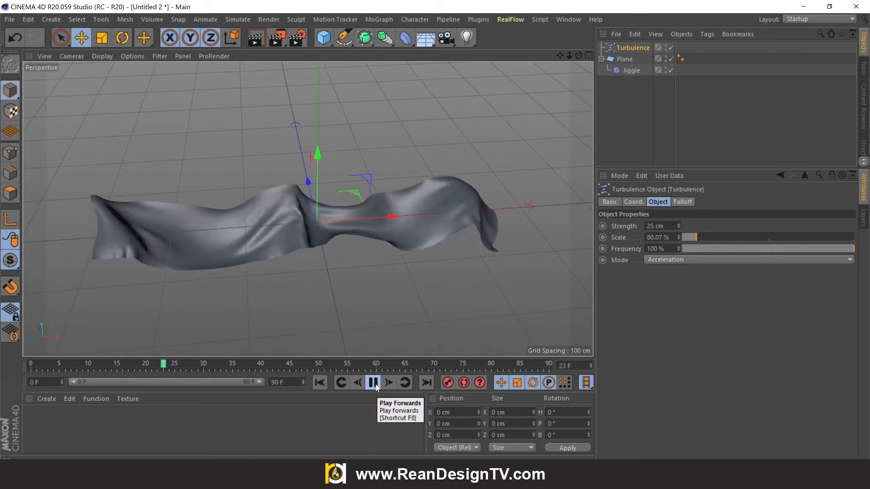
click(374, 384)
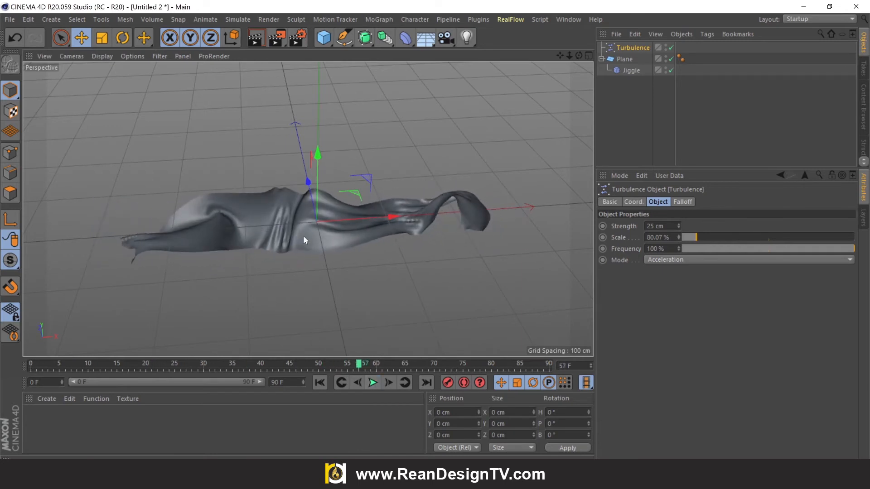
Step: Add a Smoothing deformer under the Plane below Jiggle and compare the folds with it disabled and enabled
scroll(412, 220, up, 5)
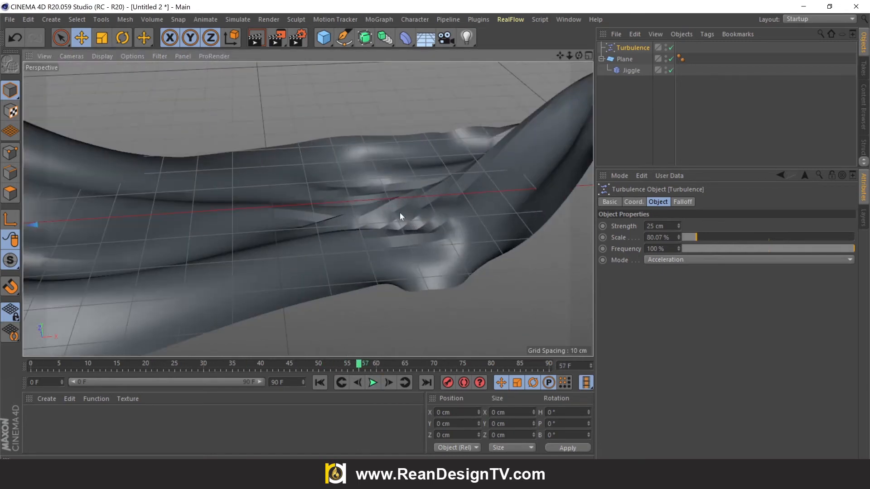
click(404, 40)
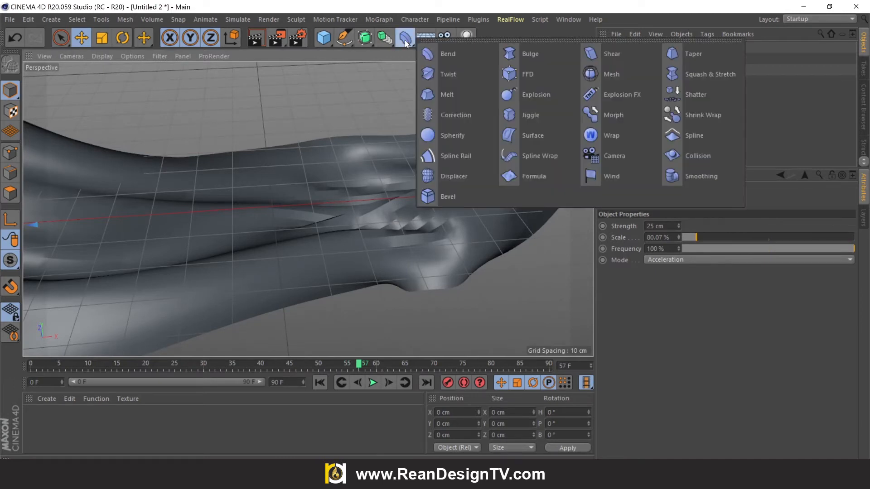
click(701, 175)
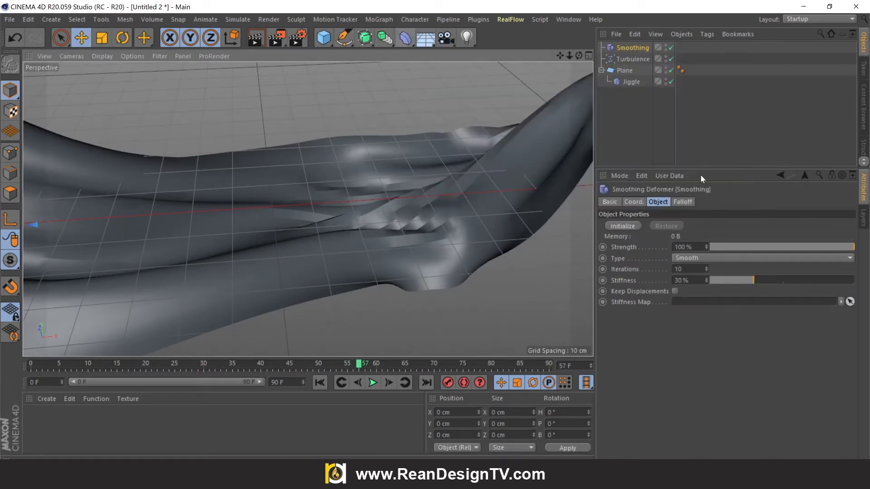
drag(634, 45, 631, 85)
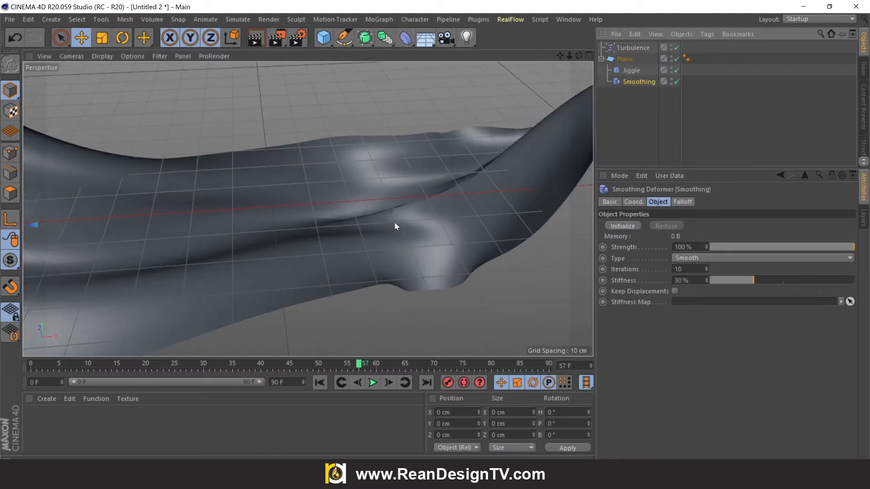
click(677, 82)
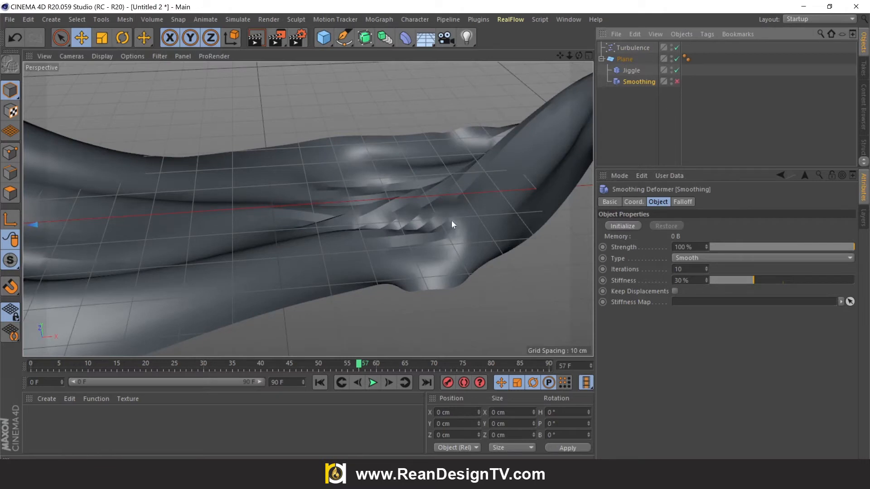
click(677, 82)
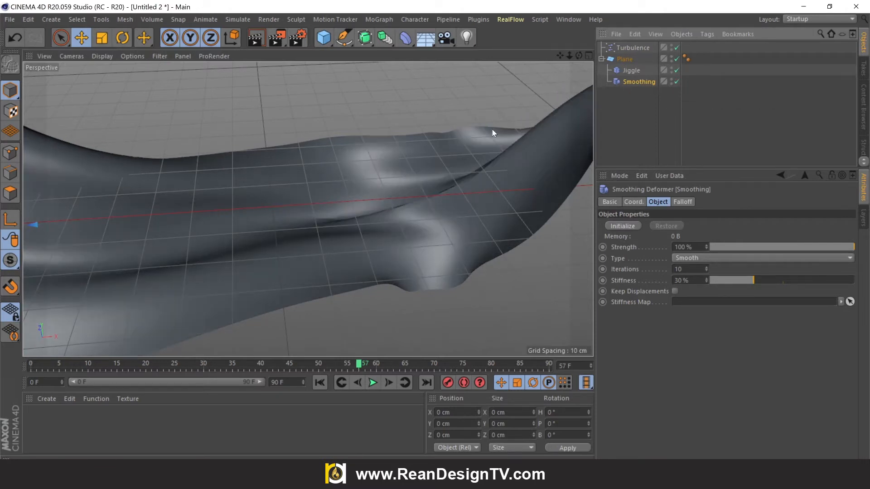
Step: Frame the whole strip and play the smoothed plane's animation from the first frame
key(h)
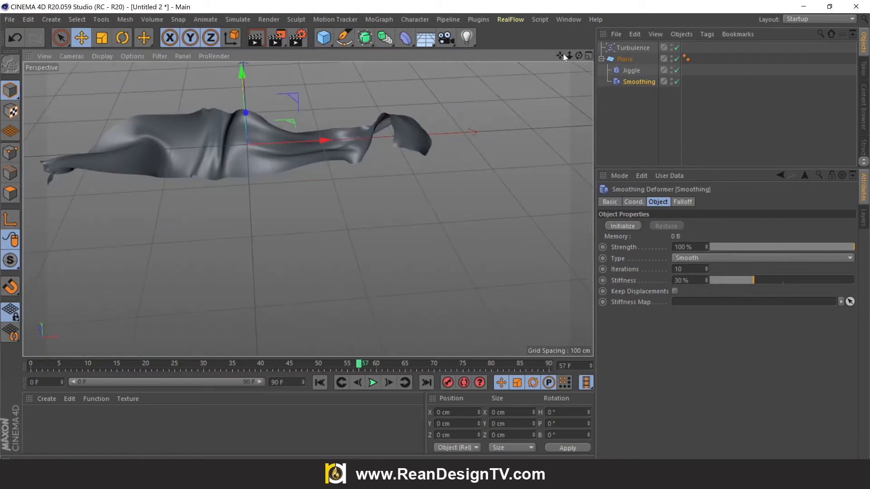
drag(562, 54, 647, 137)
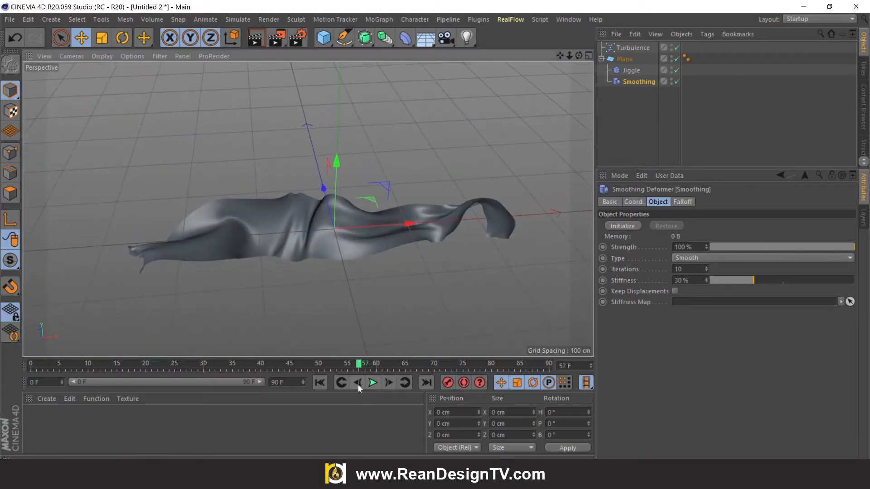
click(320, 383)
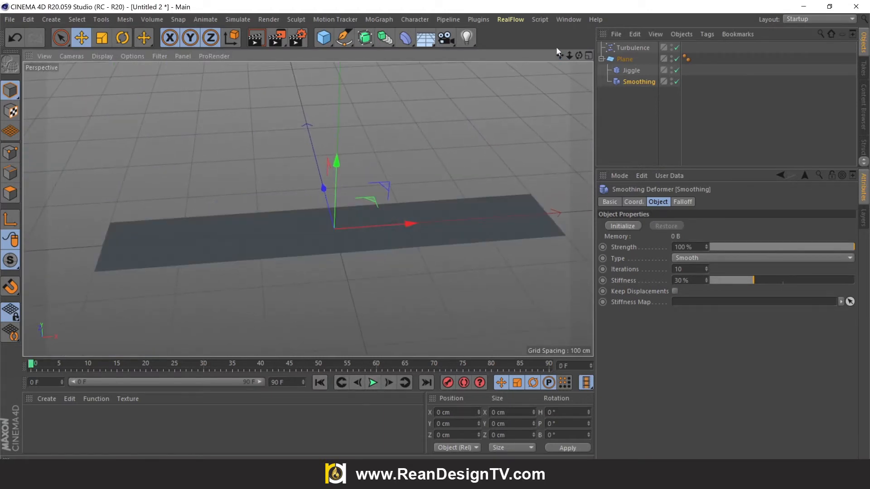
drag(560, 54, 545, 53)
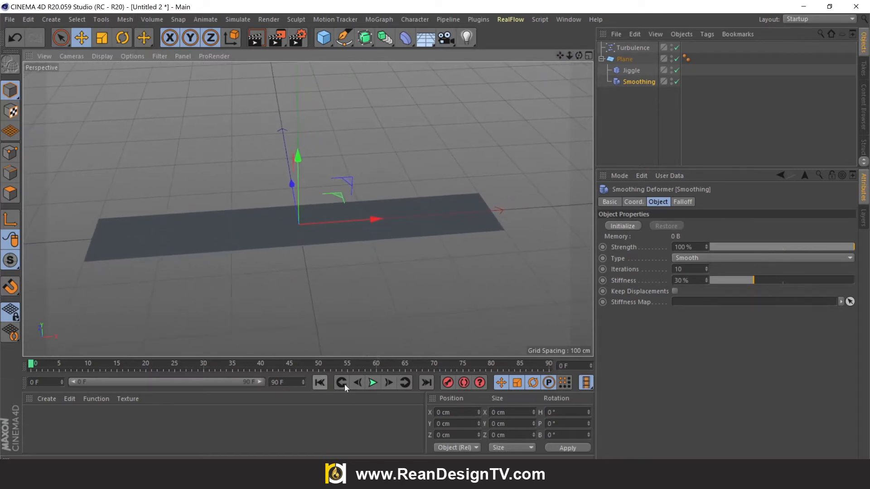
click(372, 384)
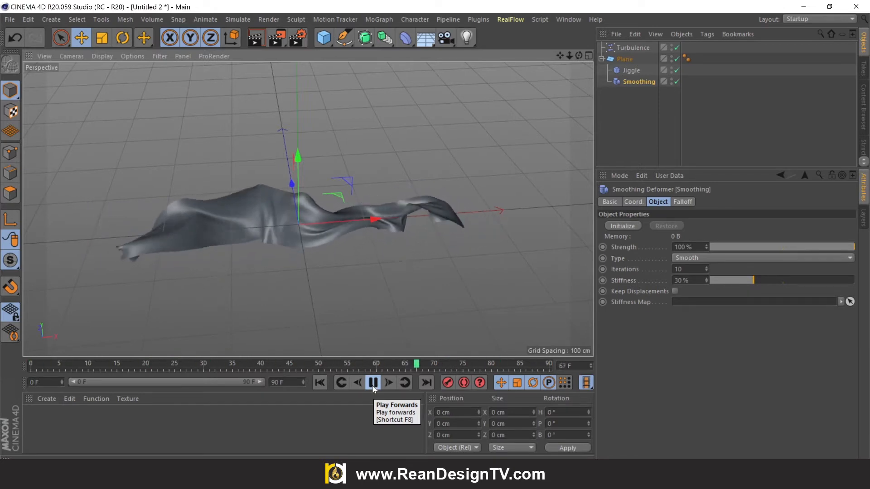
click(373, 385)
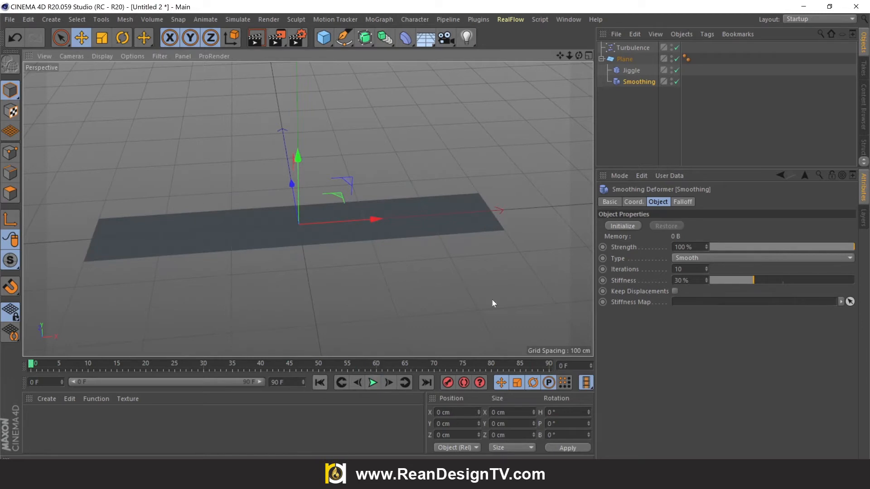
Step: Duplicate the Turbulence object
click(635, 48)
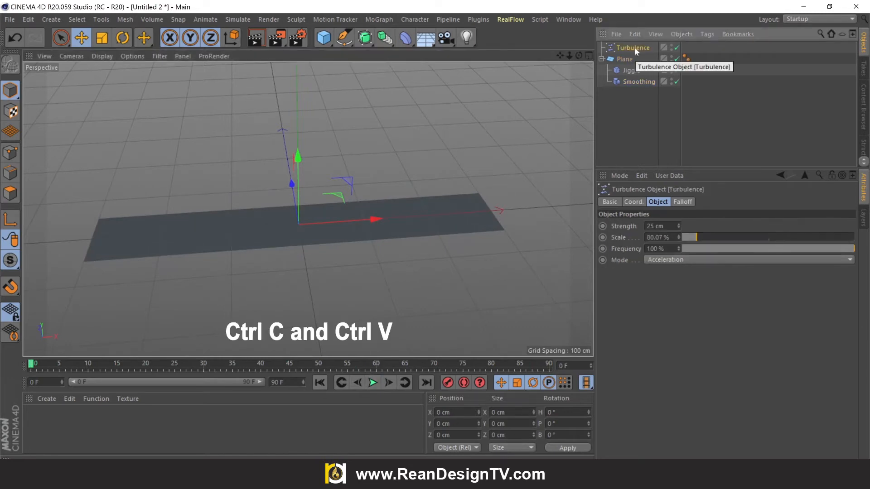
right_click(634, 47)
click(630, 48)
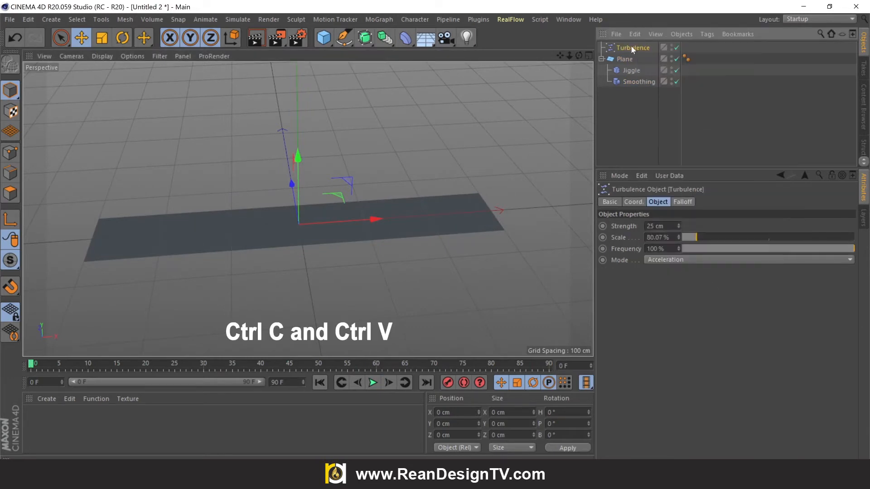
key(ctrl+c)
key(ctrl+v)
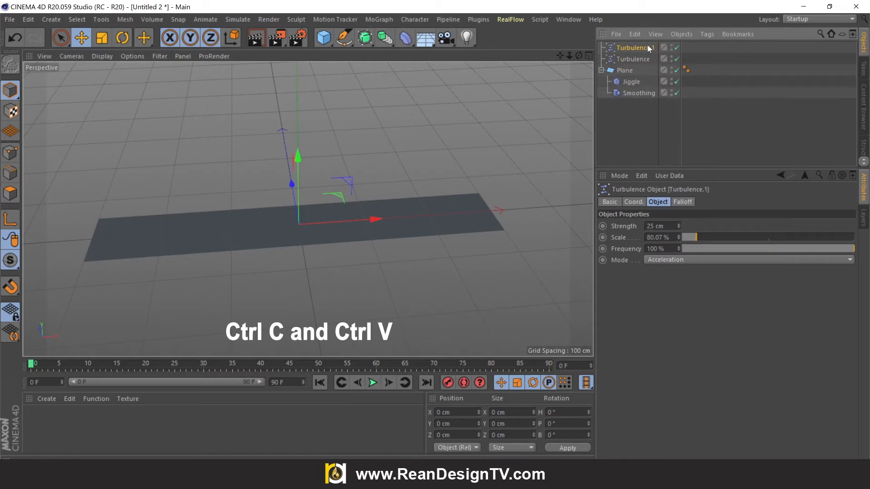
Step: Include the duplicate Turbulence.1 in the Jiggle deformer's Forces list and preview the animation
click(633, 83)
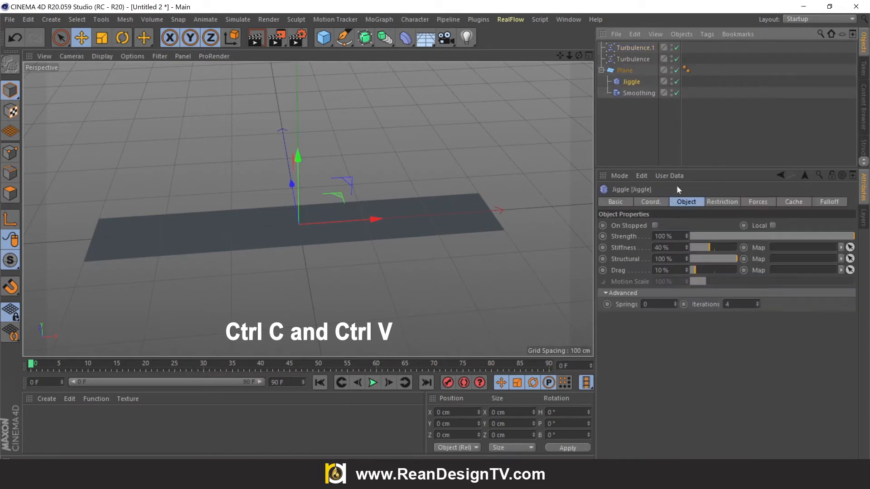
click(758, 202)
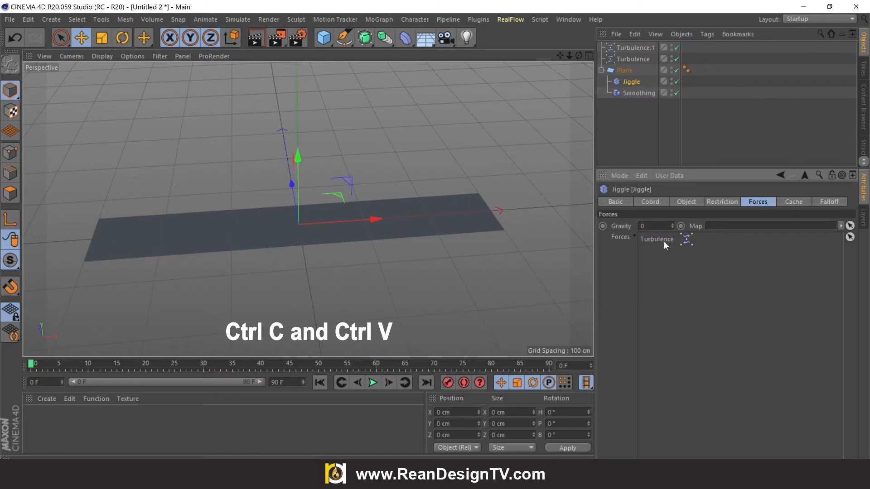
click(638, 49)
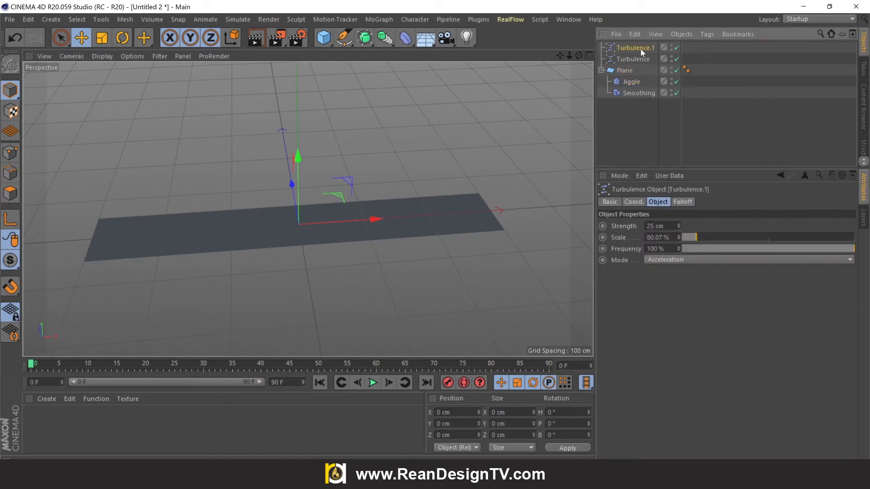
click(631, 82)
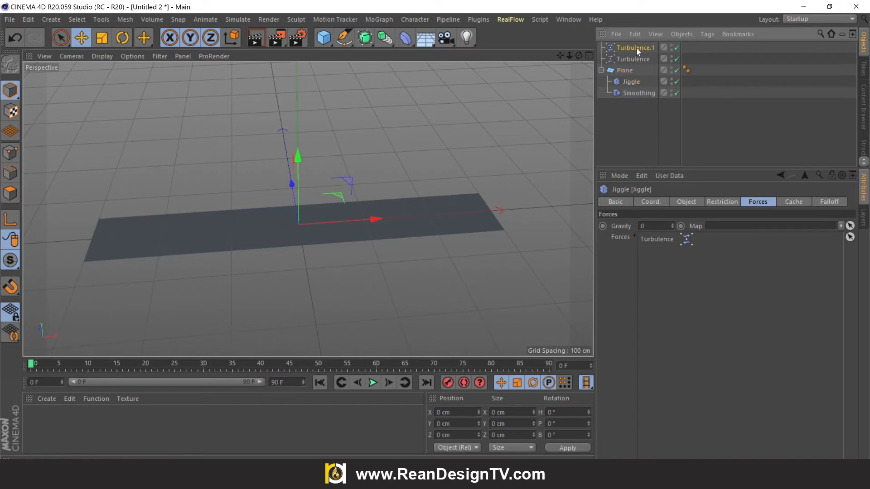
drag(636, 48, 689, 279)
click(373, 383)
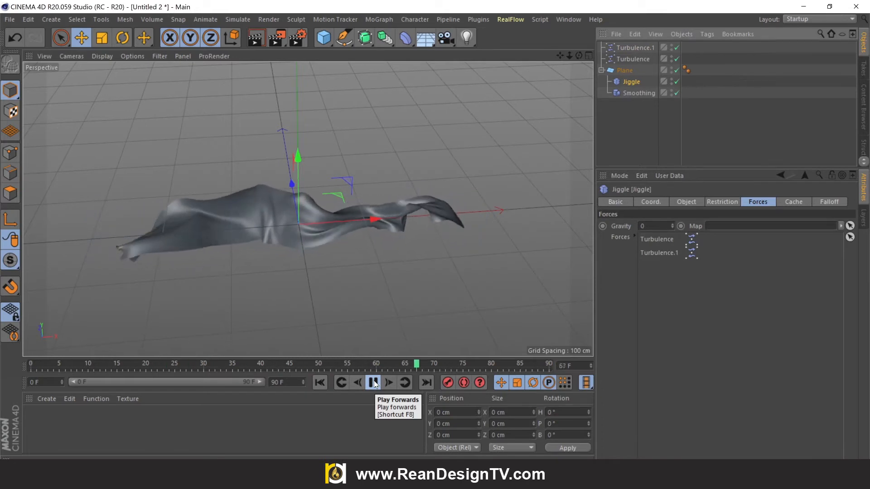
click(372, 383)
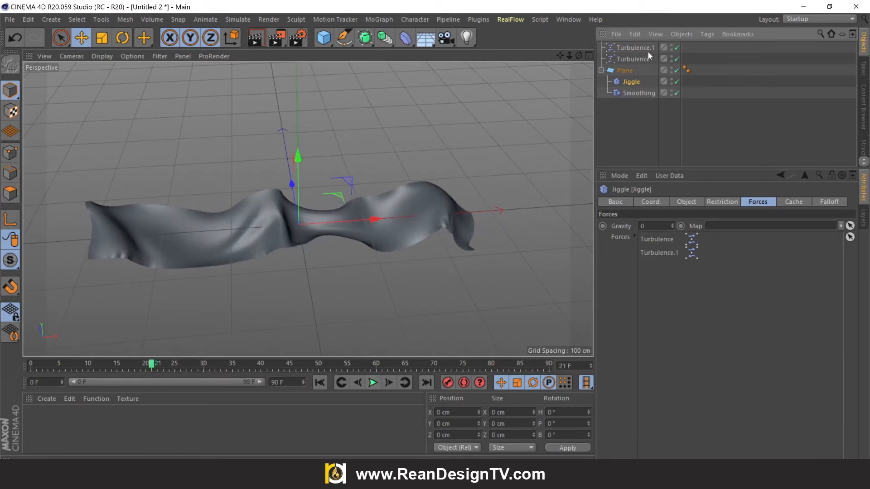
Step: Set Turbulence.1's strength to 55 cm and its scale to 27.78 %, and play the animation from the first frame
click(634, 47)
double_click(657, 226)
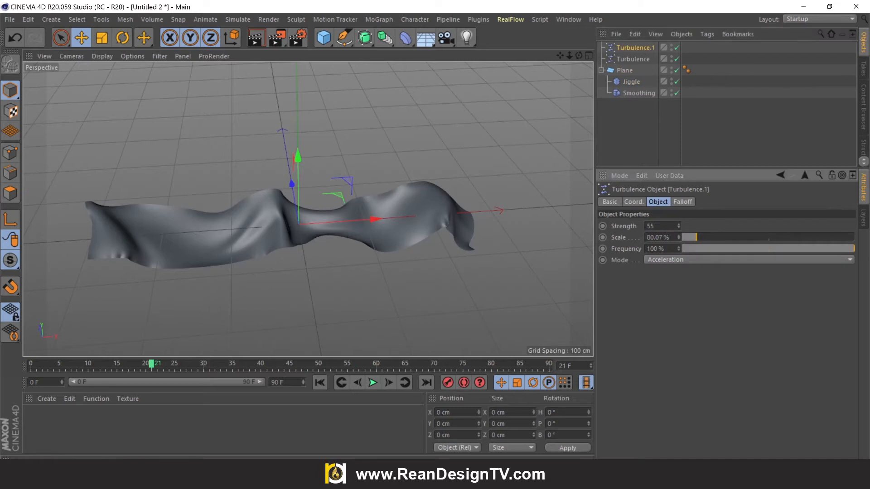
drag(693, 239, 687, 241)
click(320, 383)
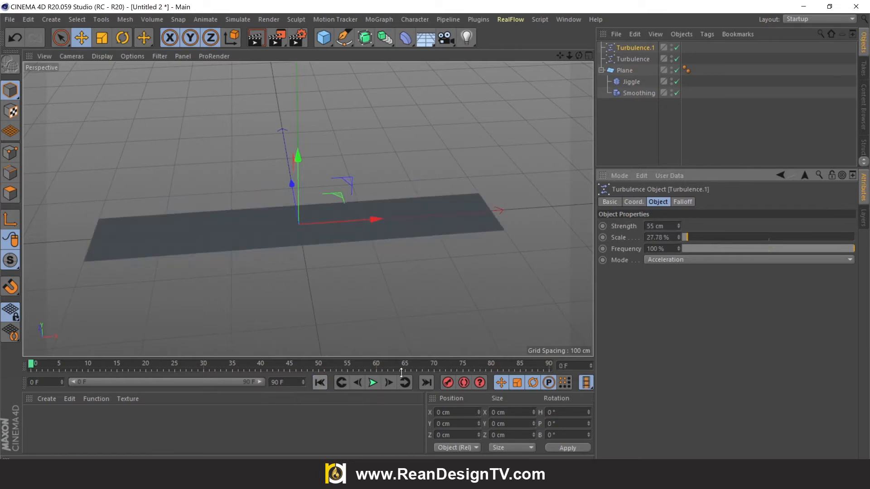
click(372, 383)
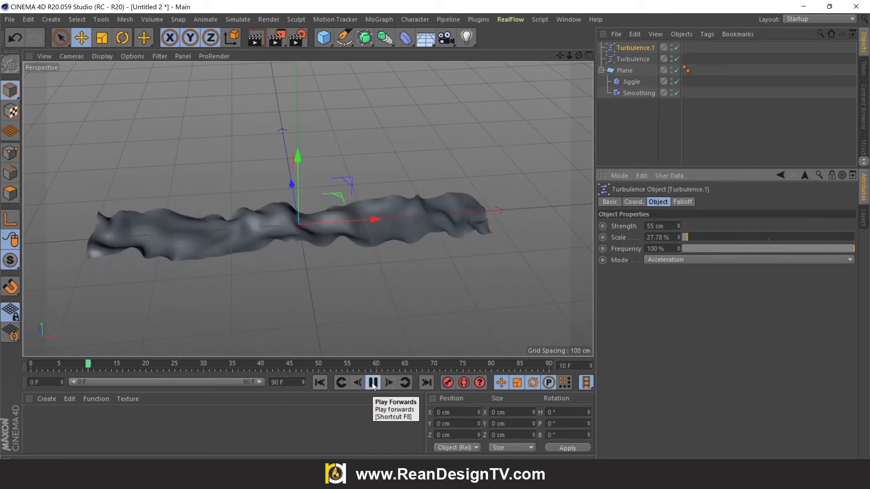
click(372, 383)
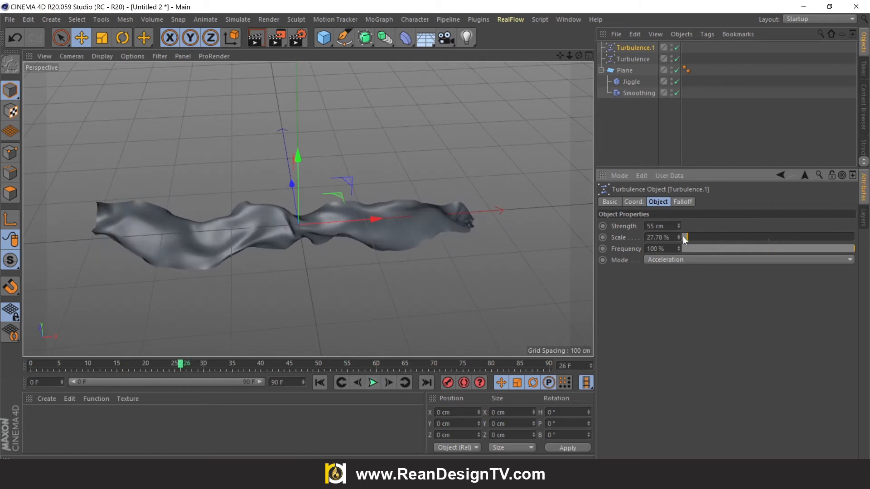
Step: Try a scale of 148.69 % on Turbulence.1 and replay the animation from the first frame
click(320, 383)
click(371, 383)
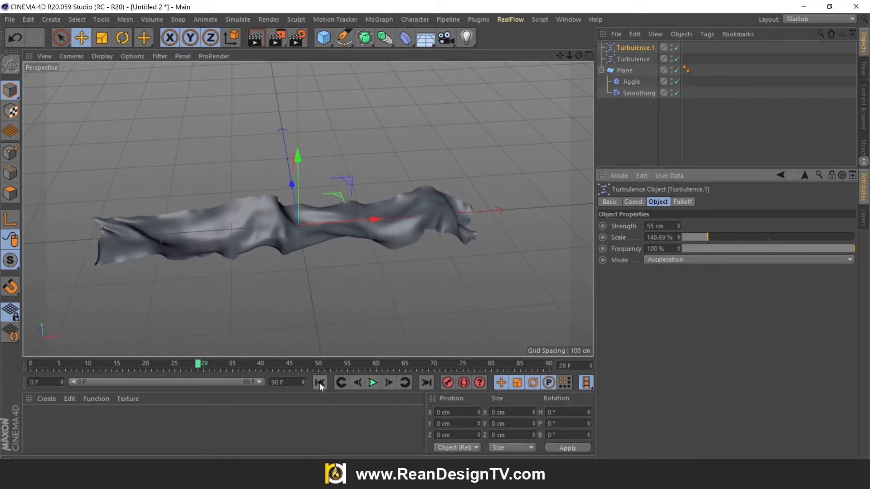
click(319, 383)
click(373, 383)
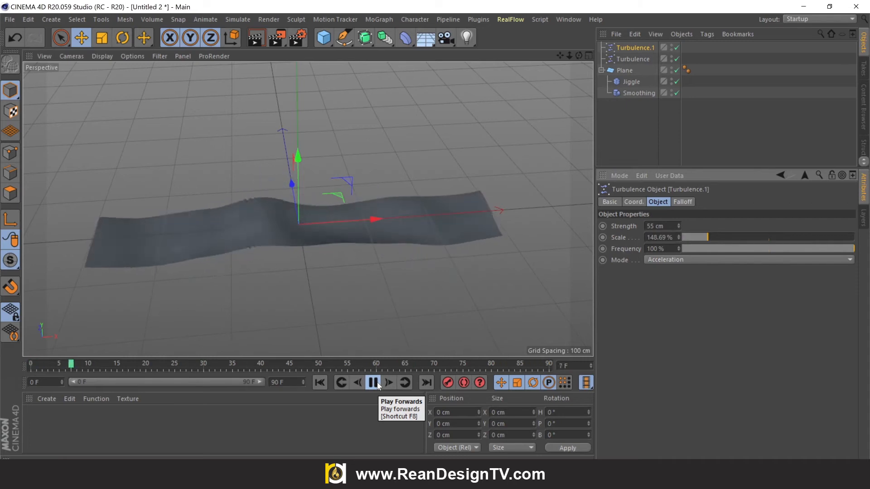
click(374, 383)
Step: Set Turbulence.1's scale to 27.78 % and its strength to 11 cm, previewing the animation from the start after each change
drag(692, 233, 684, 239)
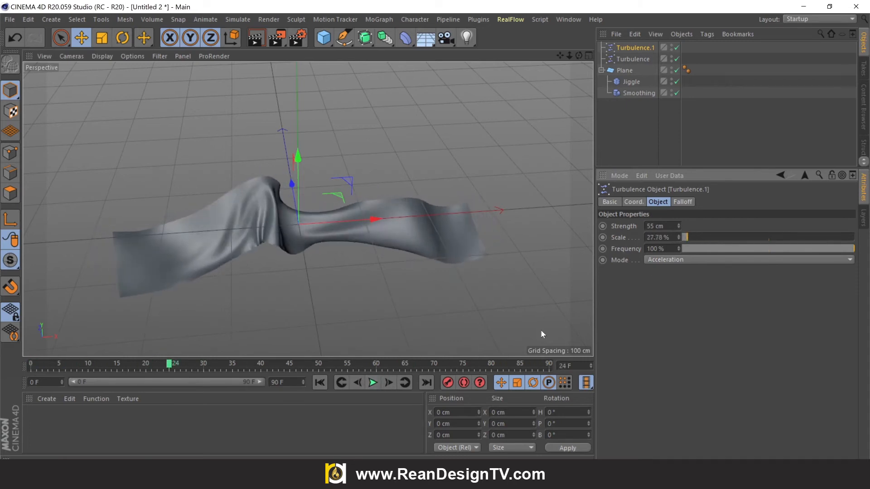
click(322, 385)
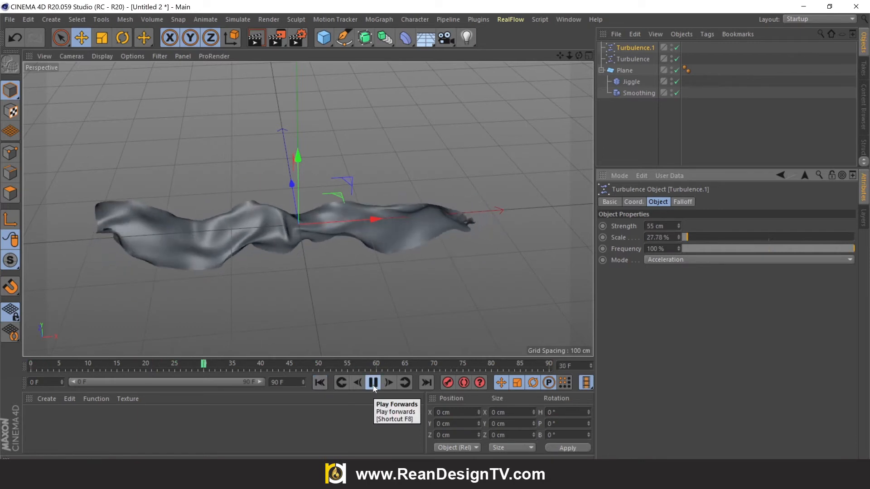
click(374, 383)
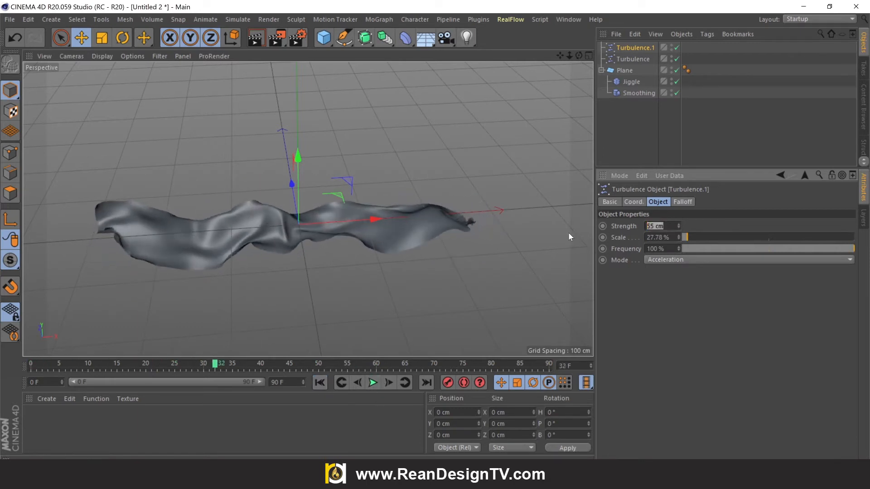
text(11)
click(321, 382)
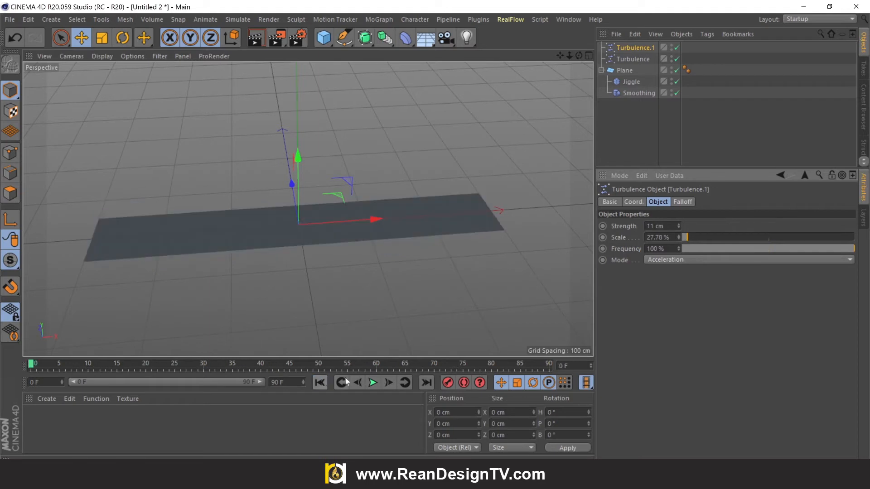
click(372, 383)
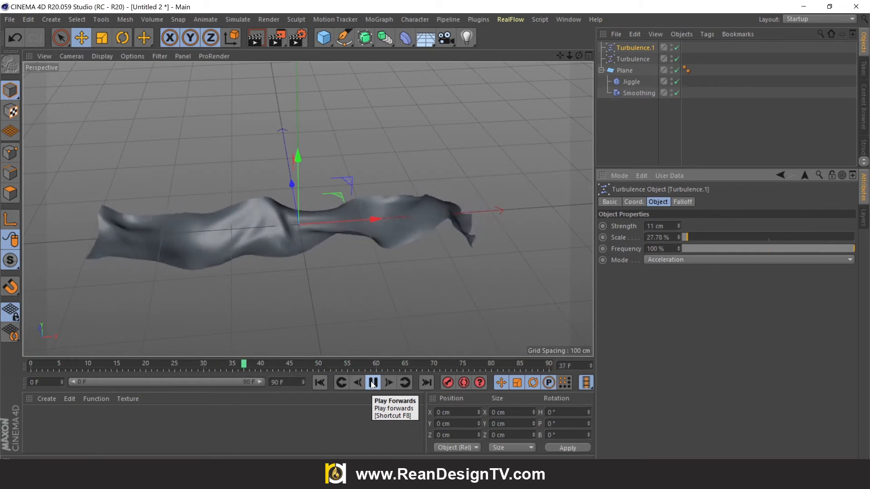
click(372, 383)
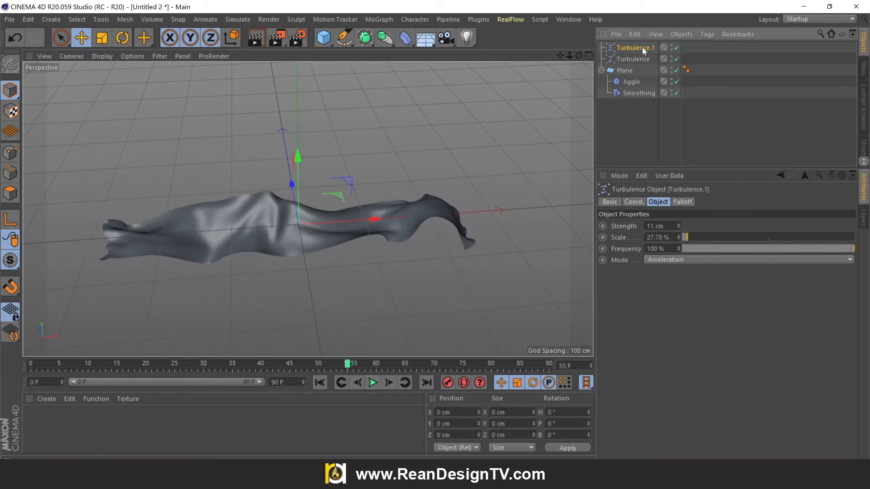
Step: Set the original Turbulence object's strength to 35 cm and preview the animation from the first frame
click(634, 59)
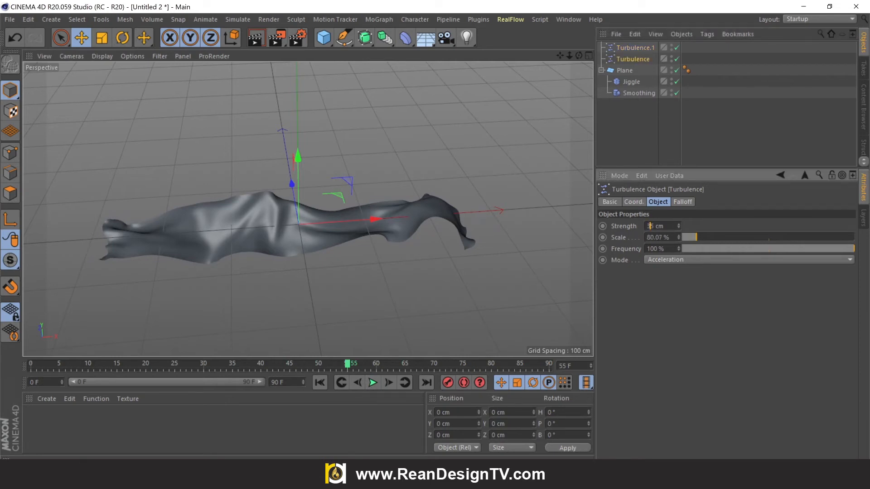
click(320, 383)
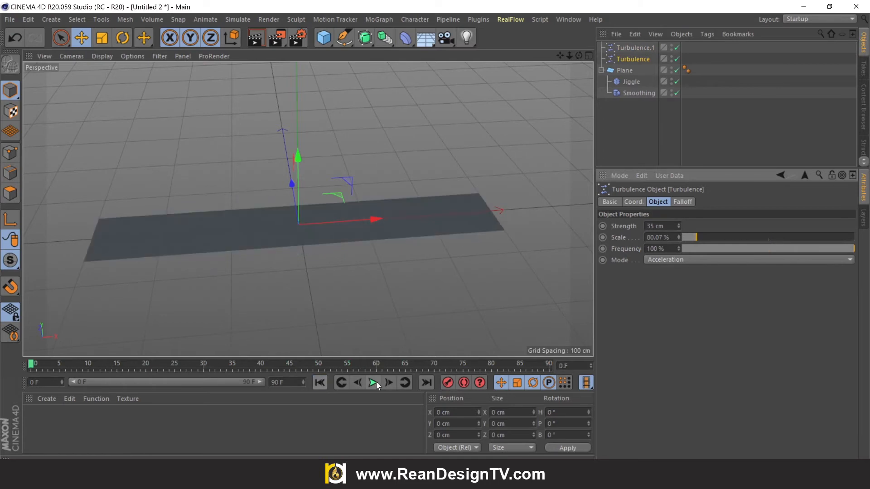
click(374, 382)
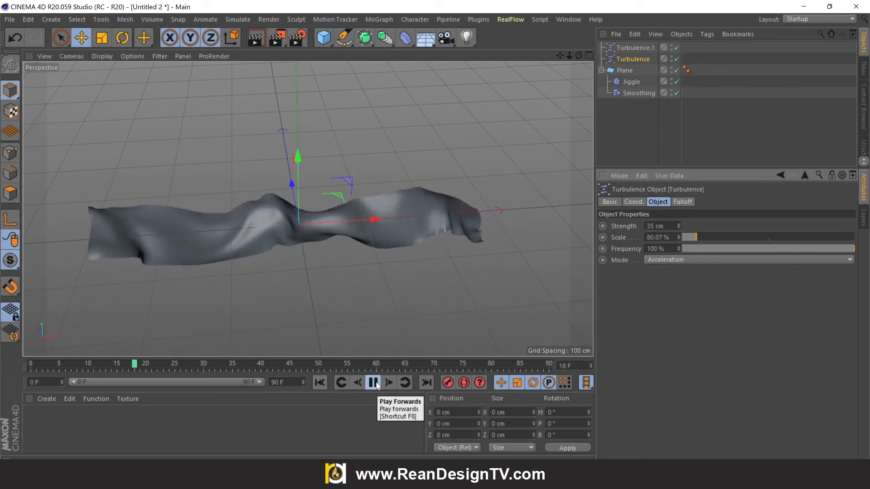
click(374, 384)
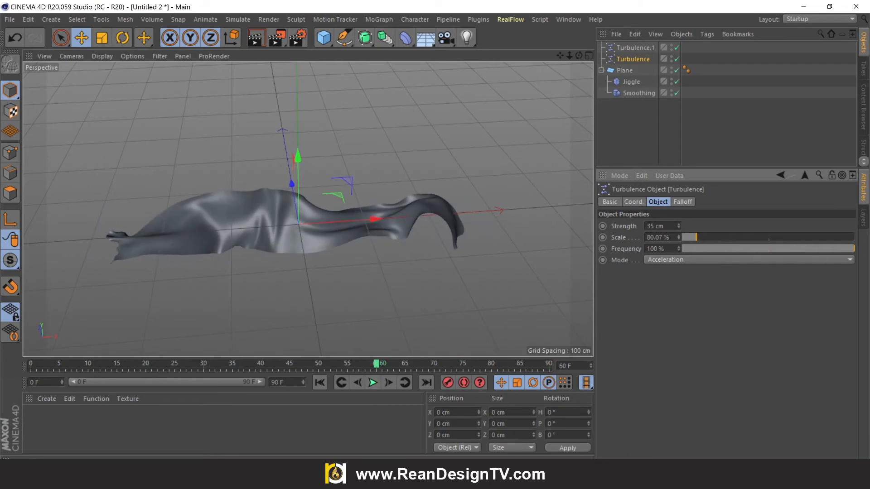
Step: Set the project end to 131 F, extend the preview range to match, and play the animation from the first frame
double_click(277, 382)
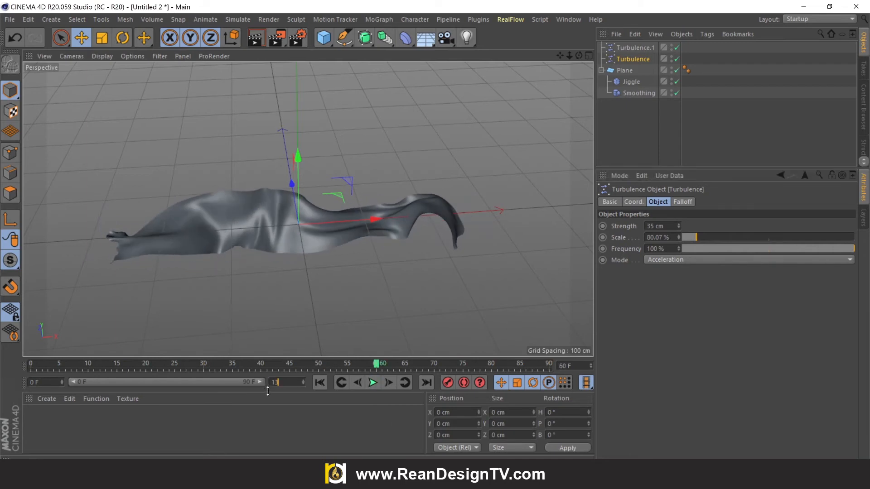
key(Return)
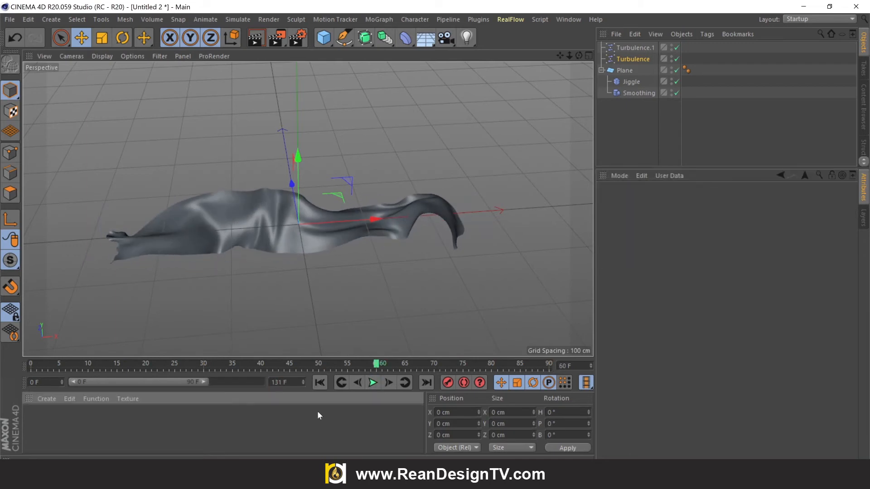
drag(203, 382, 292, 382)
click(320, 382)
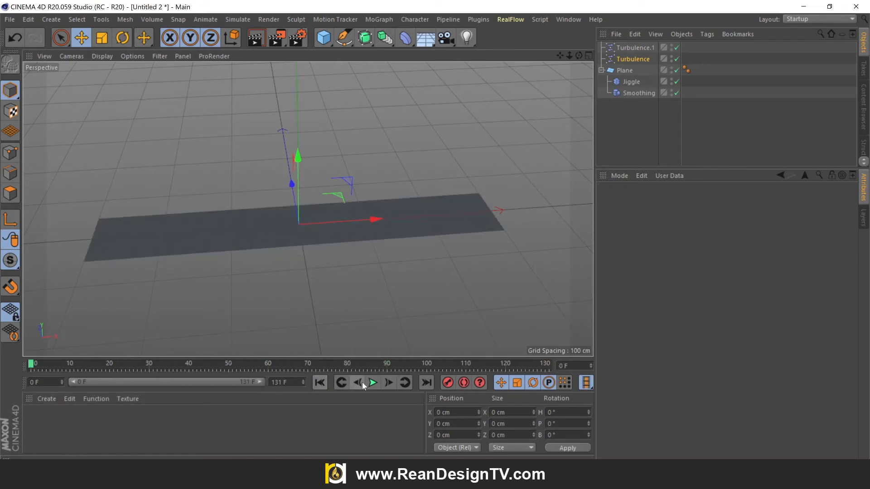
click(373, 382)
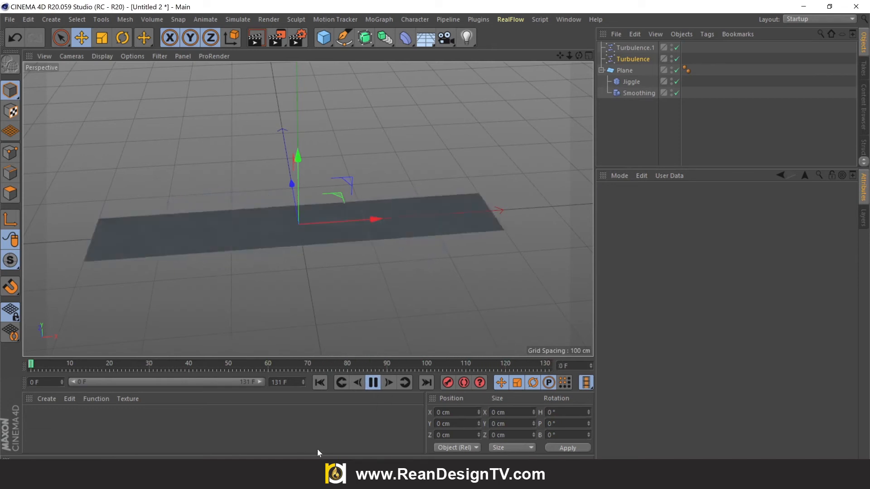
click(373, 382)
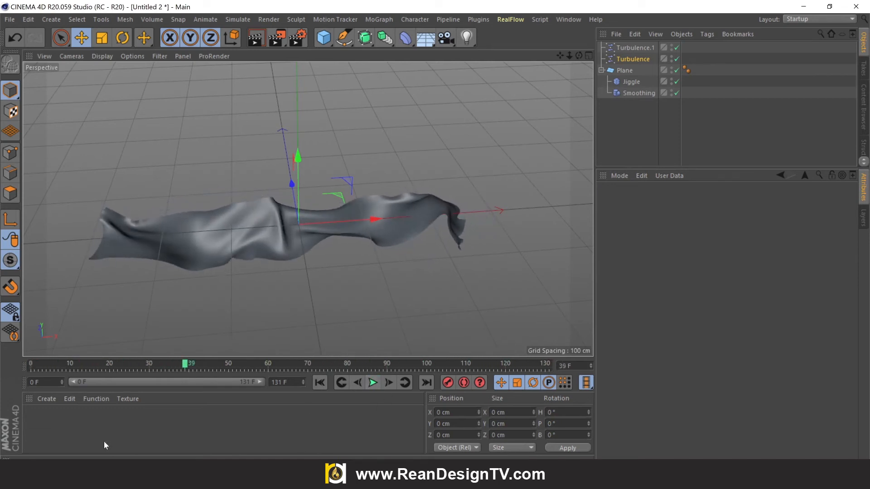
Step: Apply a new dark red material to the strip, with its color set to H 0°, S 99 % and V 73 %
double_click(76, 426)
drag(39, 420, 207, 235)
double_click(36, 419)
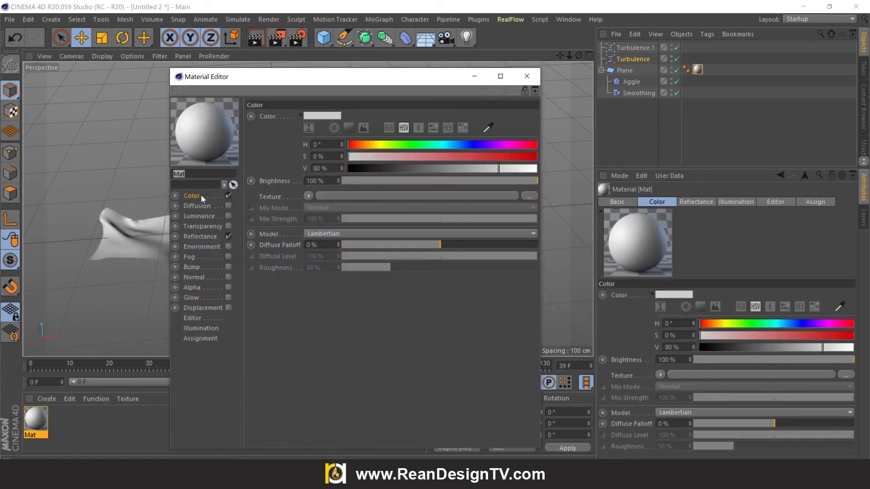
drag(516, 160, 535, 156)
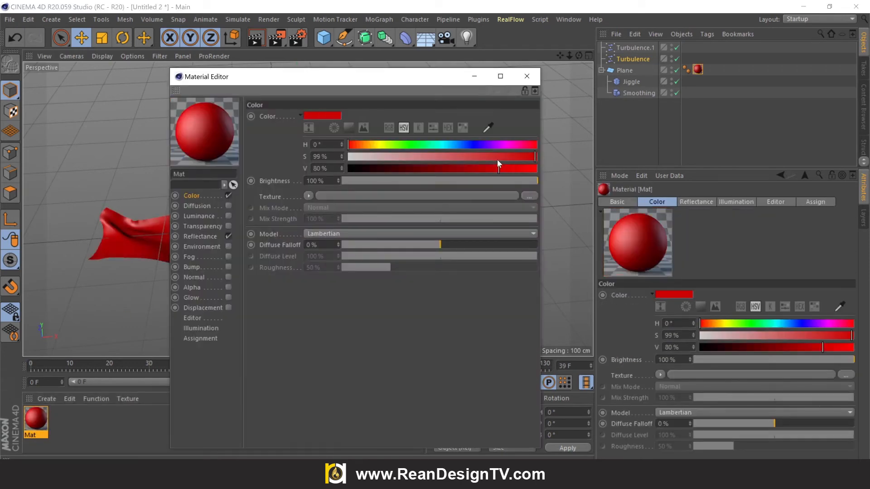
click(484, 169)
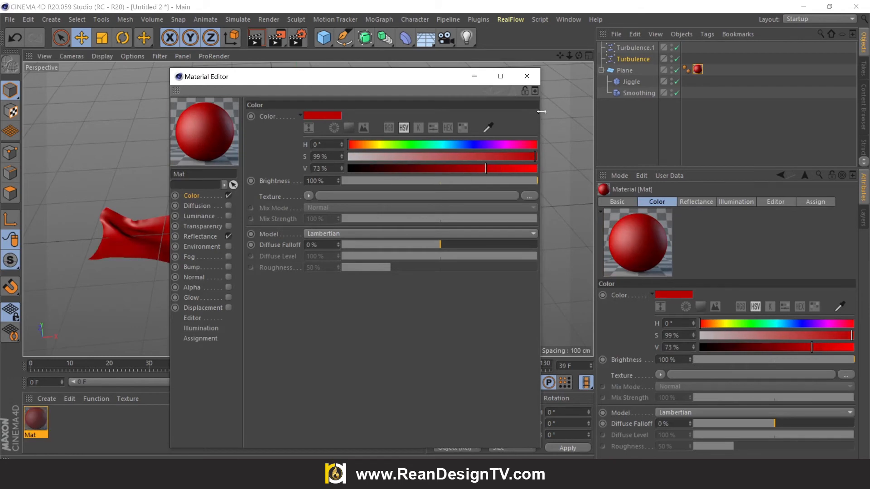
click(527, 78)
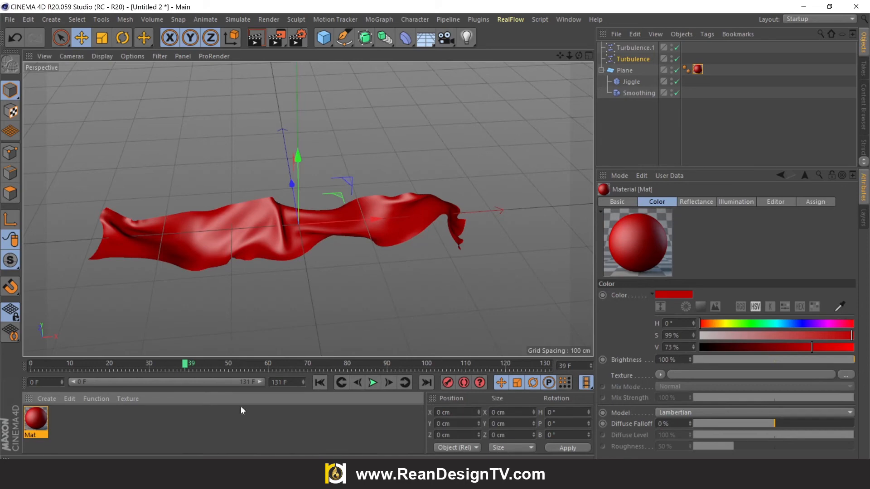
Step: Try to raise the flat strip about 83 cm along the Y axis at the first frame
click(323, 383)
drag(297, 159, 303, 108)
key(ctrl+z)
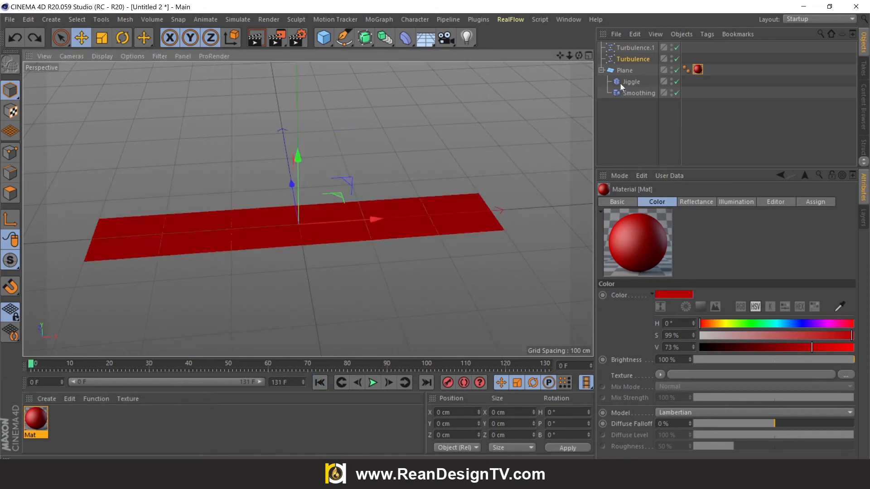
click(624, 71)
drag(300, 156, 301, 102)
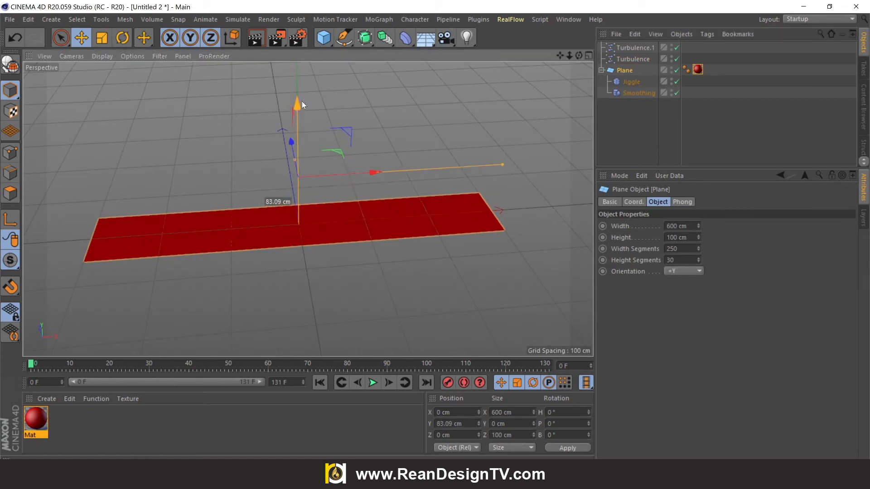
key(ctrl+z)
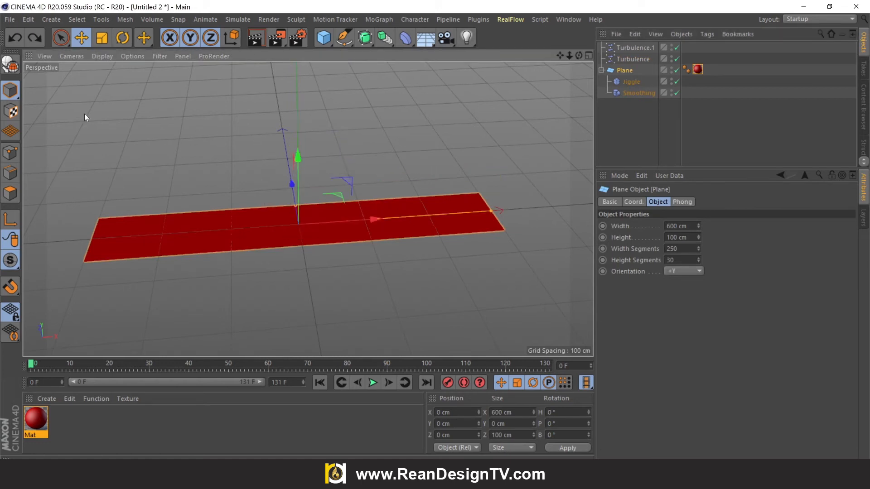
Step: Deselect the Plane and play the red strip's animation while viewing it from another angle, stopping near the end
click(82, 37)
click(308, 294)
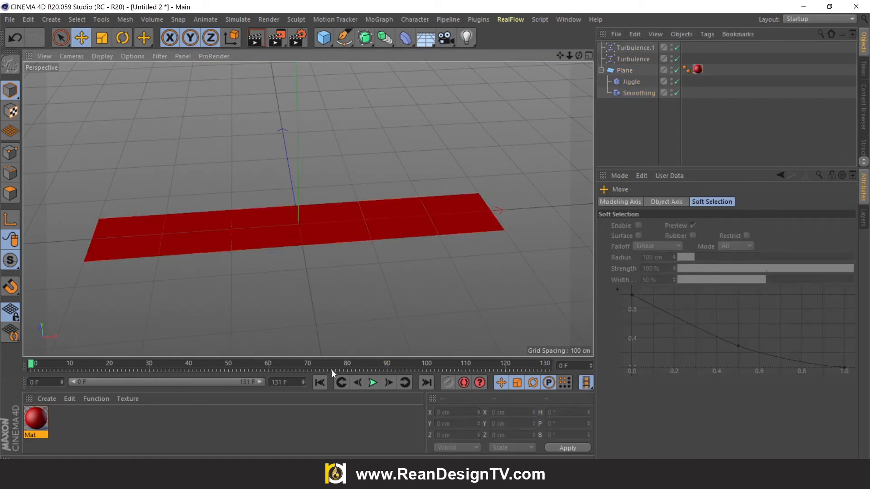
click(376, 386)
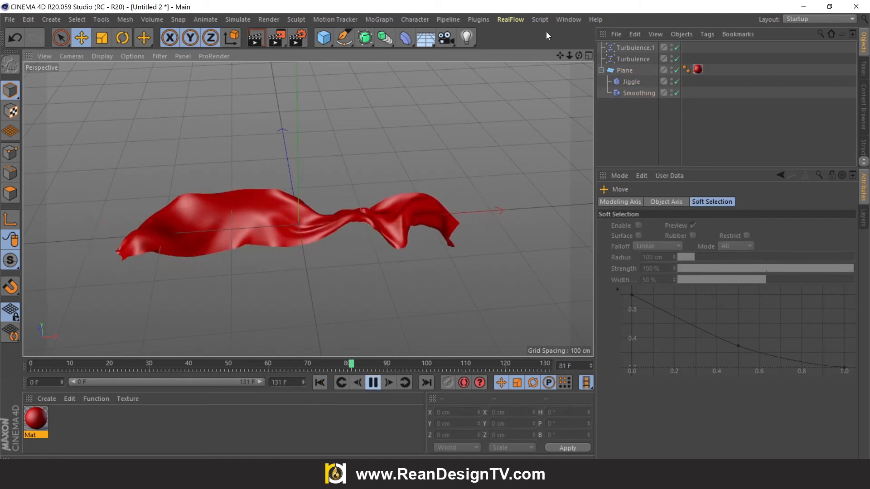
mouse_move(579, 56)
mouse_down()
mouse_move(526, 50)
mouse_move(539, 21)
mouse_move(584, 57)
mouse_move(600, 58)
mouse_move(643, 20)
mouse_move(591, 48)
mouse_move(578, 65)
mouse_move(634, 58)
mouse_move(413, 53)
mouse_up()
click(374, 383)
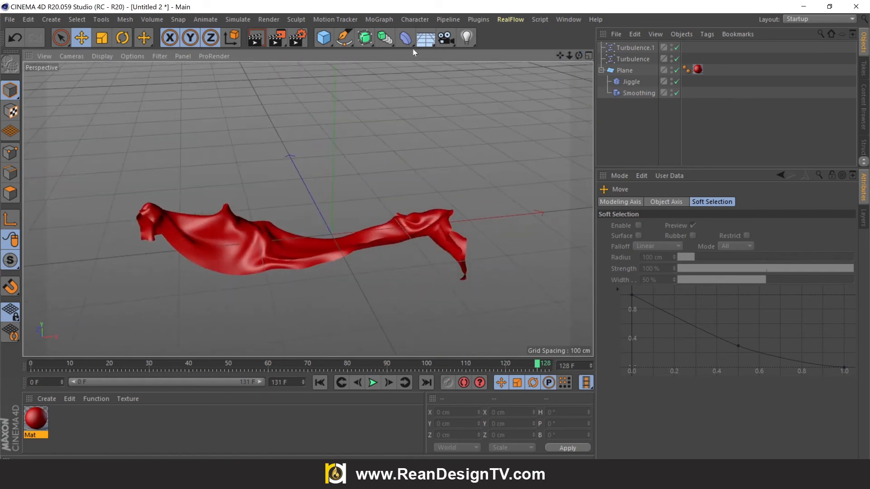
Step: Render the current frame of the red strip in the viewport and clear the render preview
click(260, 39)
click(334, 165)
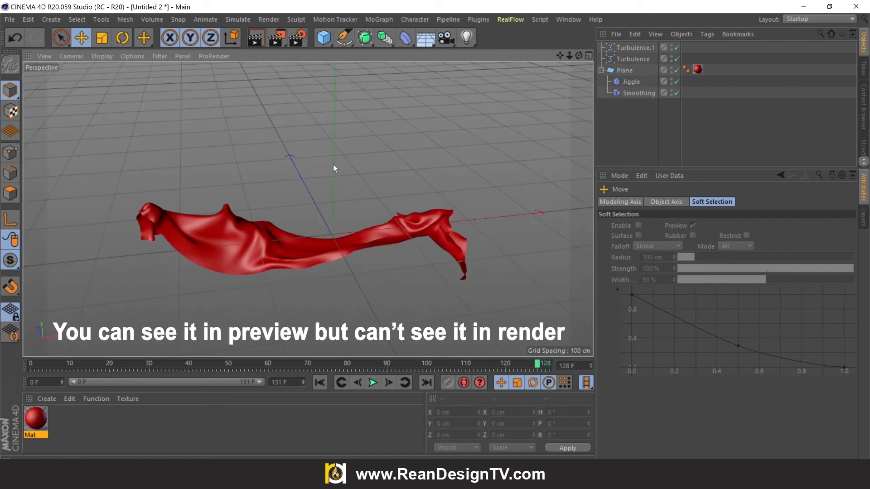
click(256, 38)
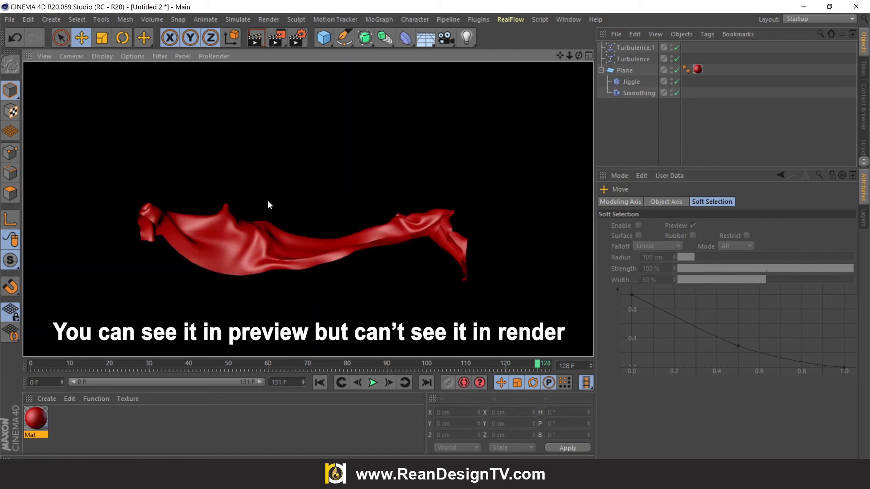
click(270, 185)
Step: Render the current frame to the Picture Viewer, inspect it and close the viewer
click(277, 39)
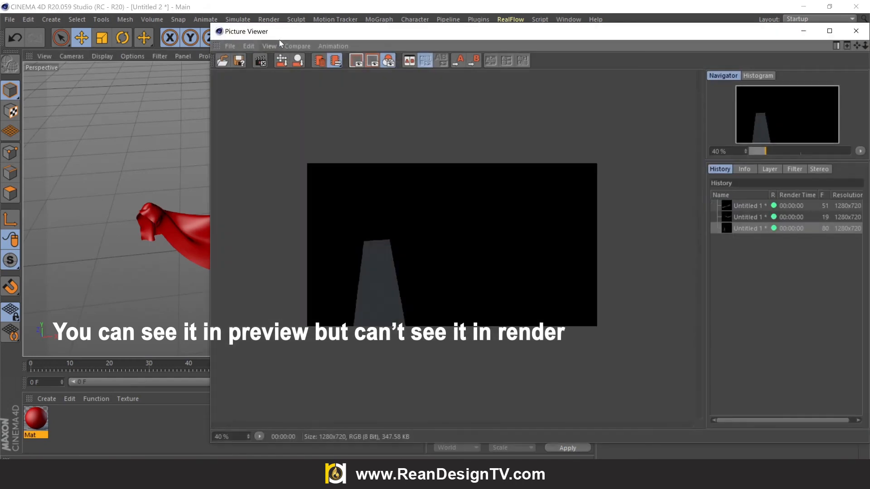
drag(515, 31, 352, 46)
click(694, 45)
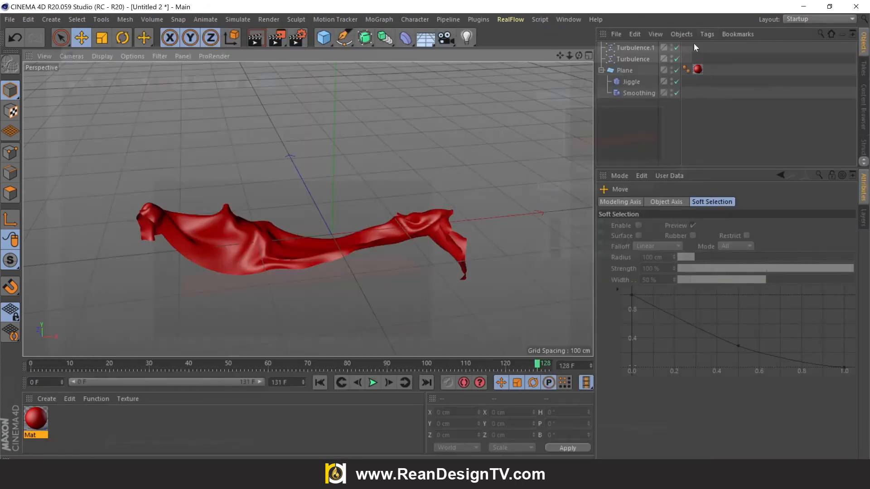
Step: Open the Jiggle deformer's cache settings and test-render the uncached frame 128 to the Picture Viewer, closing the viewer after checking
click(624, 70)
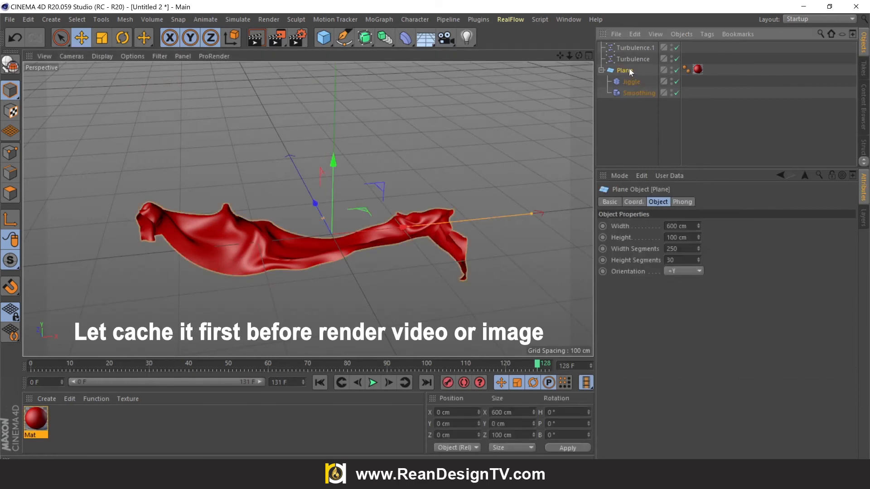
click(631, 80)
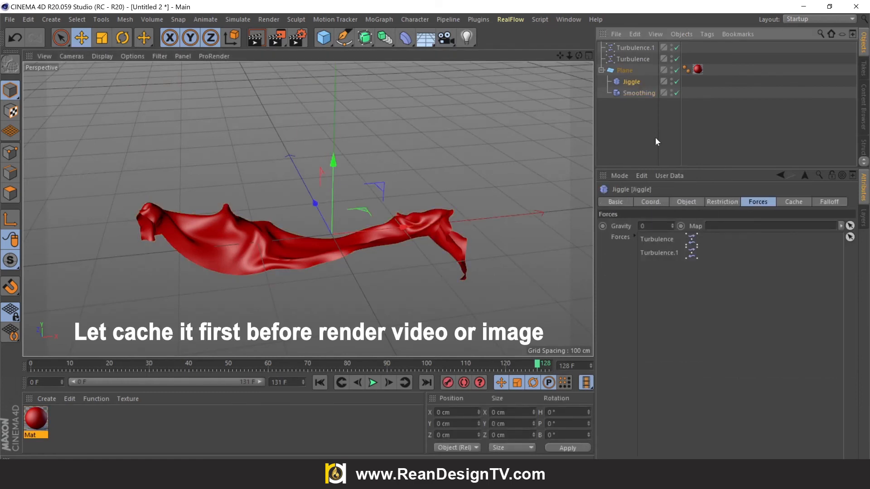
click(797, 202)
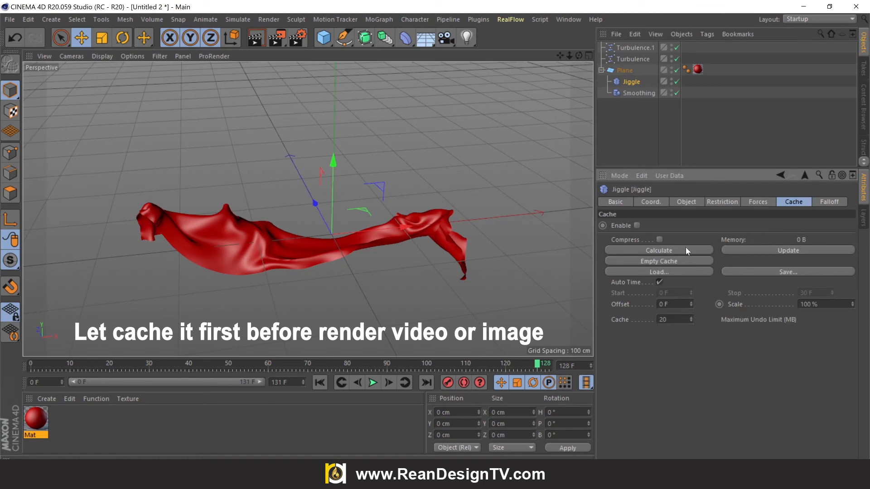
click(277, 41)
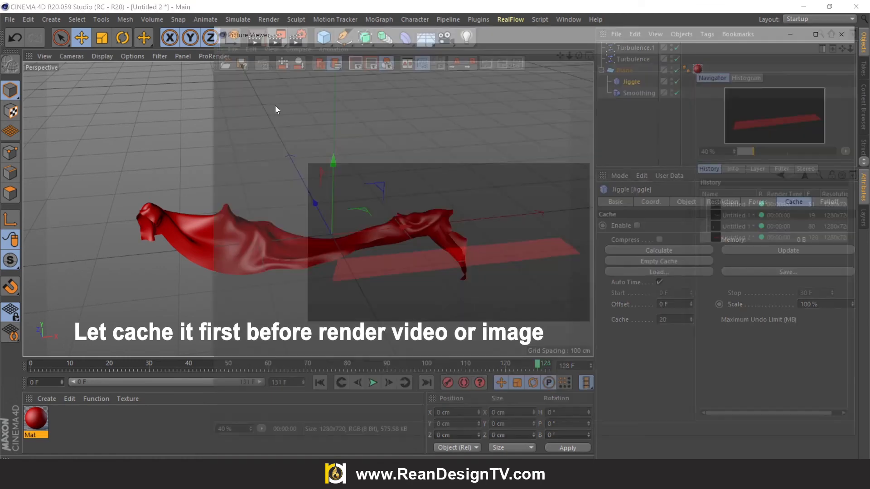
click(856, 32)
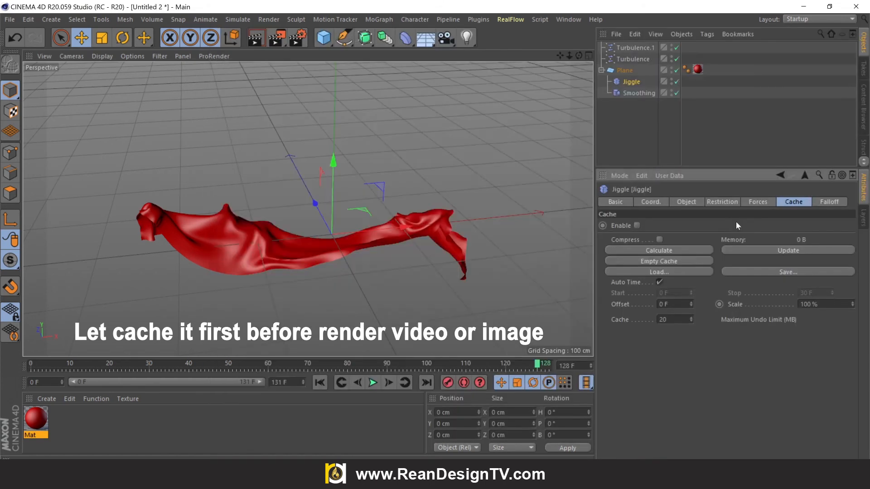
Step: Calculate the Jiggle cache and render frame 128 to the Picture Viewer, closing the viewer after checking
click(660, 250)
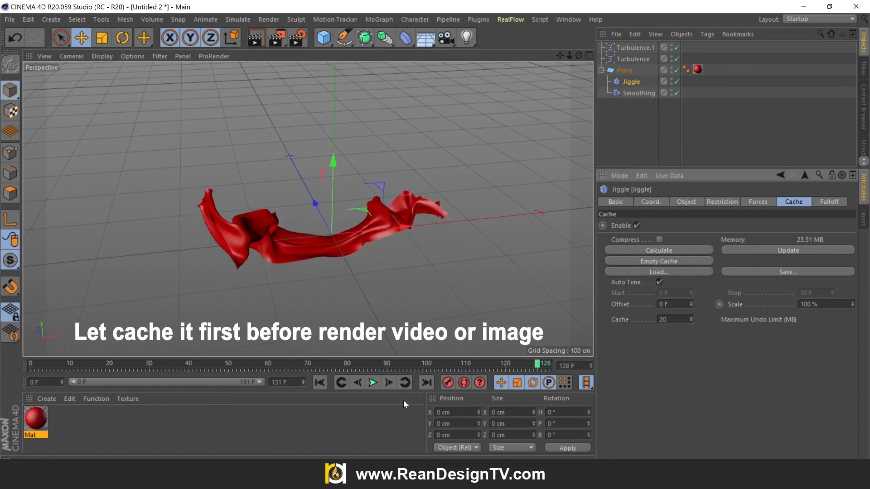
click(279, 39)
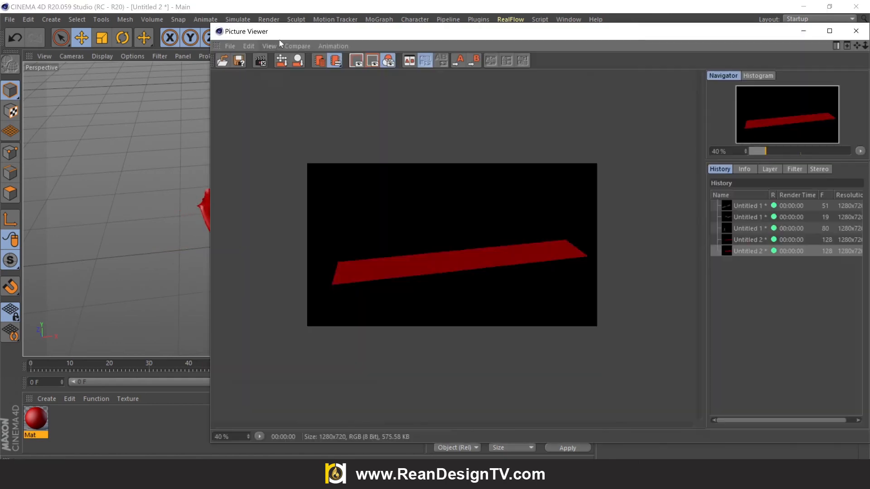
click(855, 31)
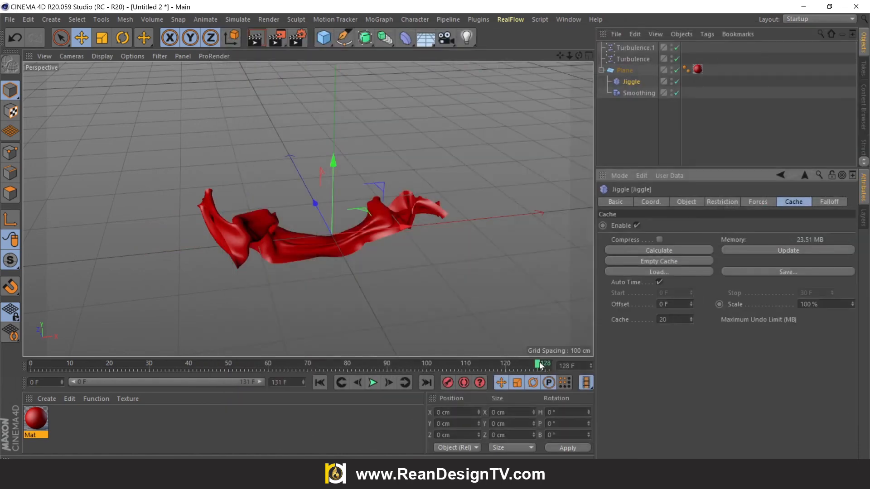
Step: Go to frame 99 and render it to the Picture Viewer from two different angles, closing the viewer after each render
drag(540, 366, 424, 372)
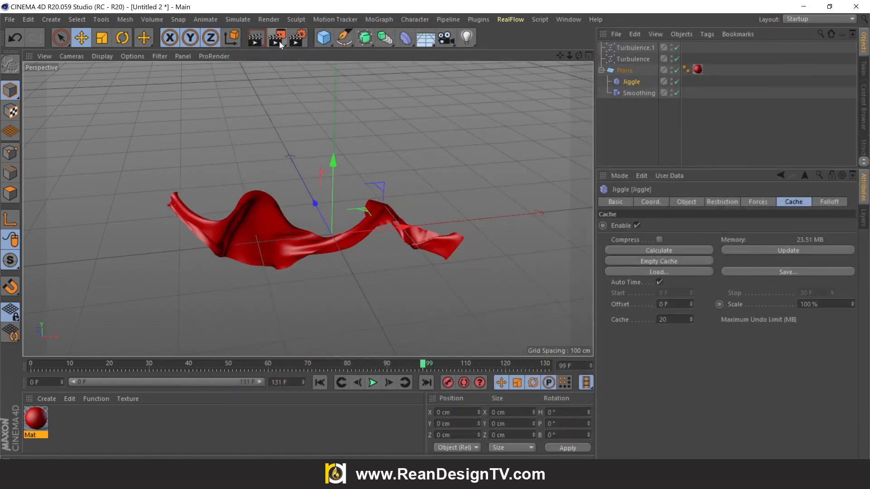
click(279, 40)
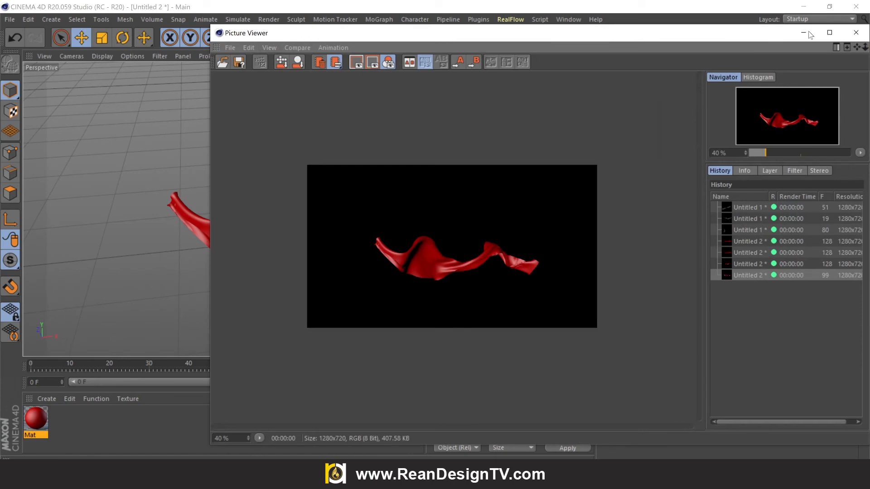
click(855, 32)
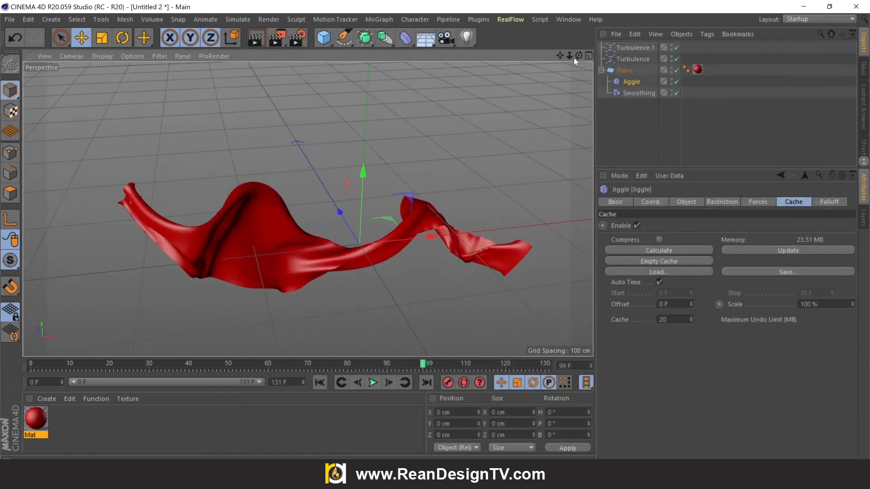
drag(575, 57, 436, 54)
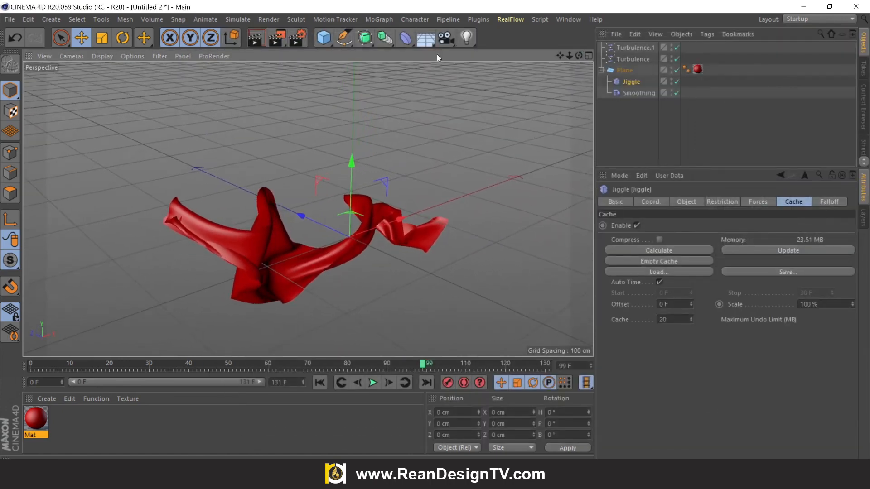
click(279, 40)
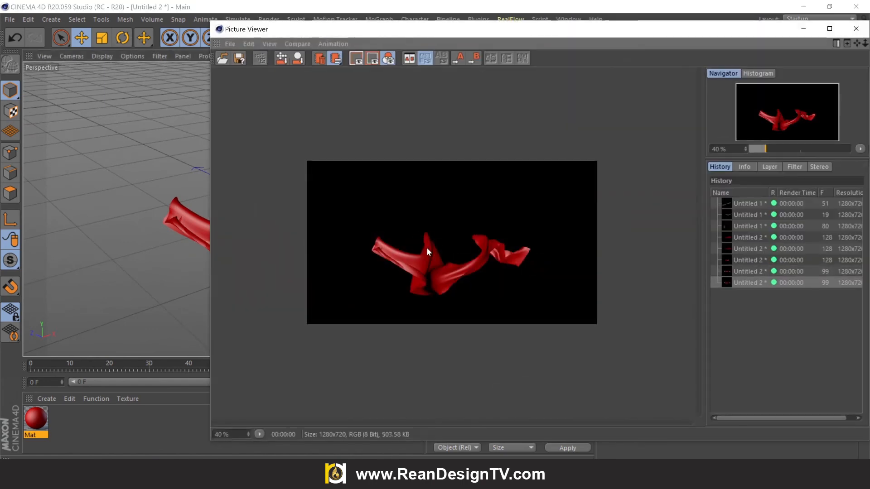
click(855, 29)
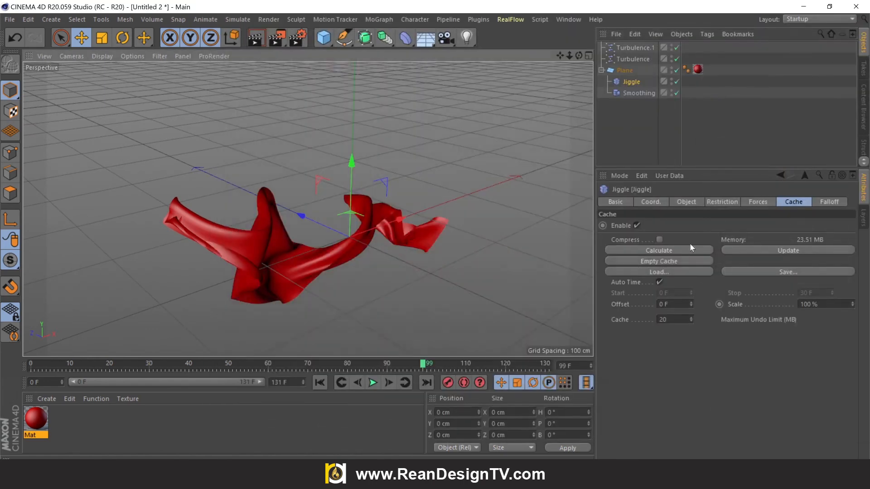
Step: Empty the Jiggle cache and render frame 99 to the Picture Viewer for comparison, closing the viewer after checking
click(666, 262)
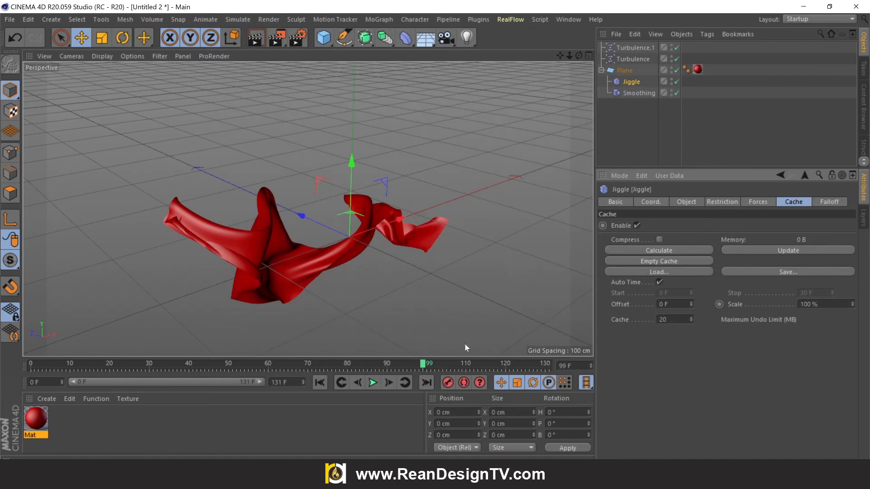
click(282, 41)
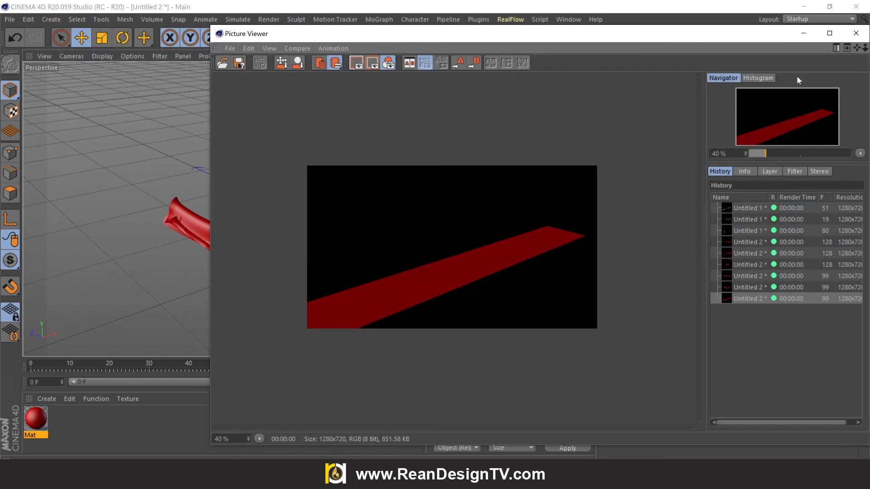
click(855, 33)
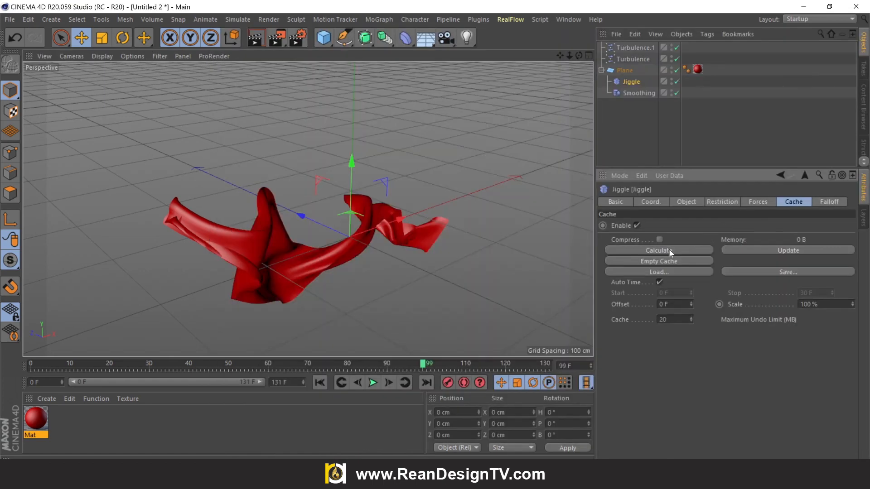
Step: Recalculate the Jiggle cache and check it with a render of frame 99 in the Picture Viewer
click(669, 251)
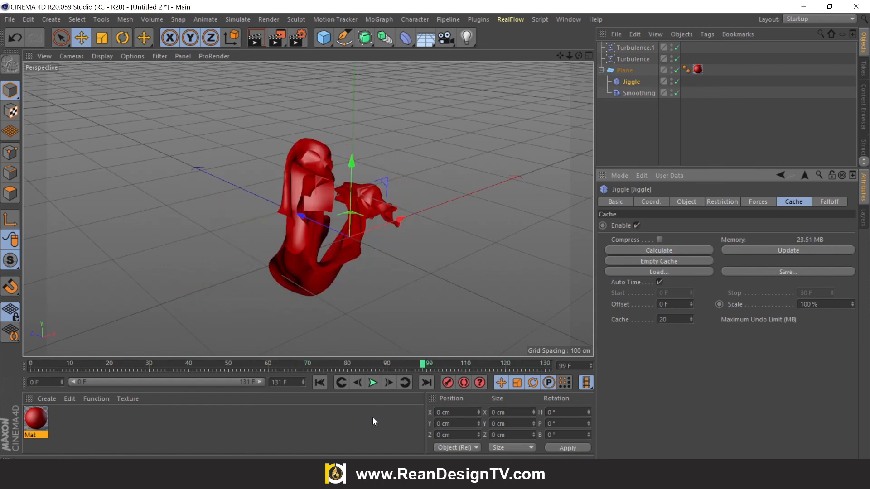
click(275, 36)
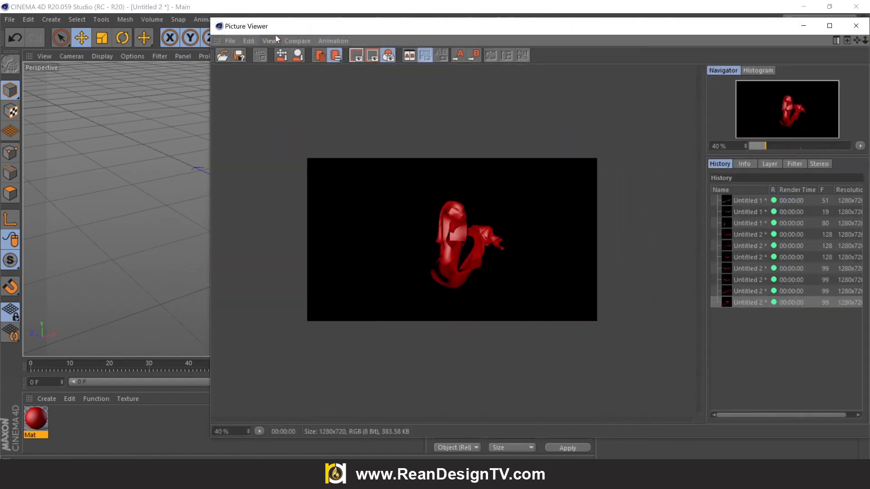
click(855, 26)
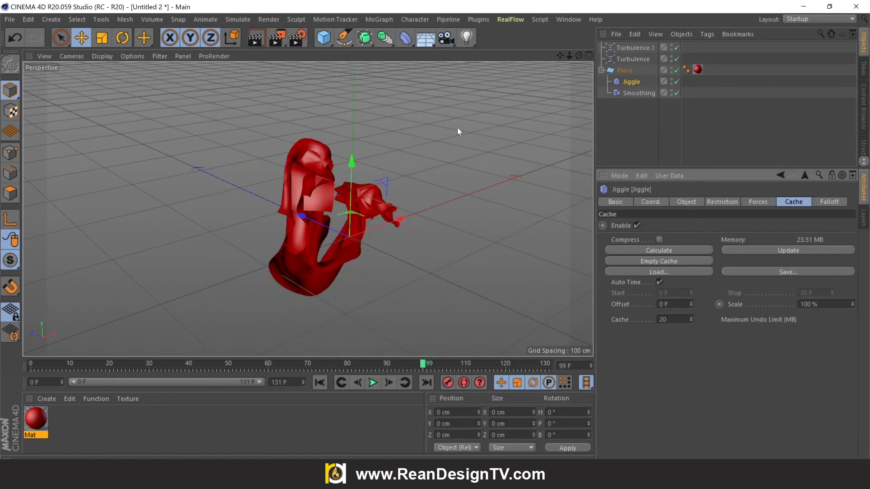
Step: Deselect the Jiggle deformer, go to frame 49 and set up a perspective view showing the red strip's full length
click(458, 128)
drag(578, 55, 603, 52)
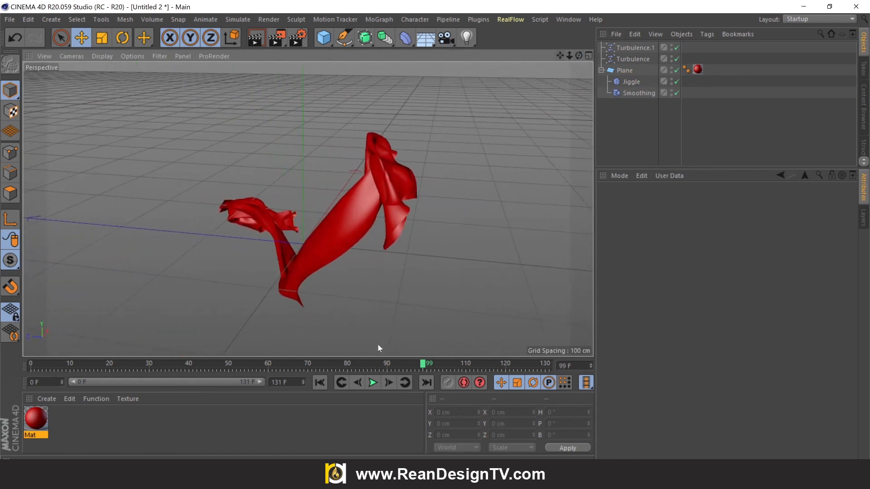
drag(425, 366, 226, 309)
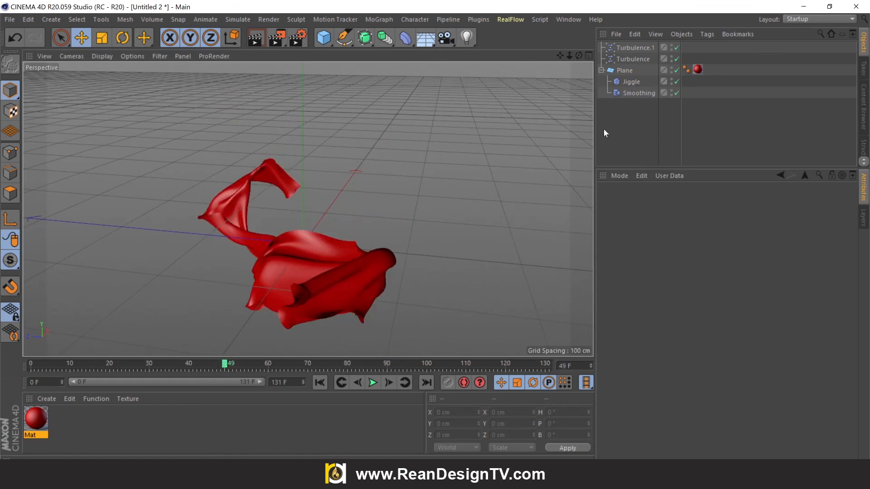
drag(582, 55, 465, 55)
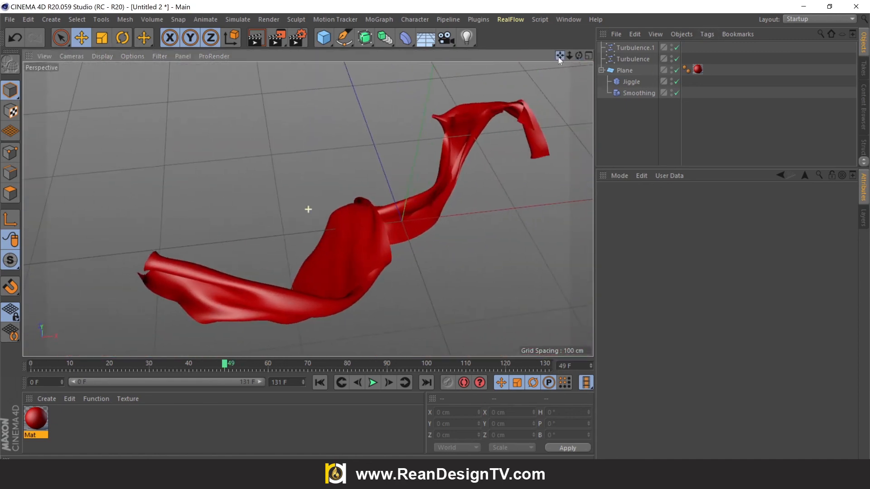
scroll(529, 84, down, 3)
scroll(328, 105, up, 3)
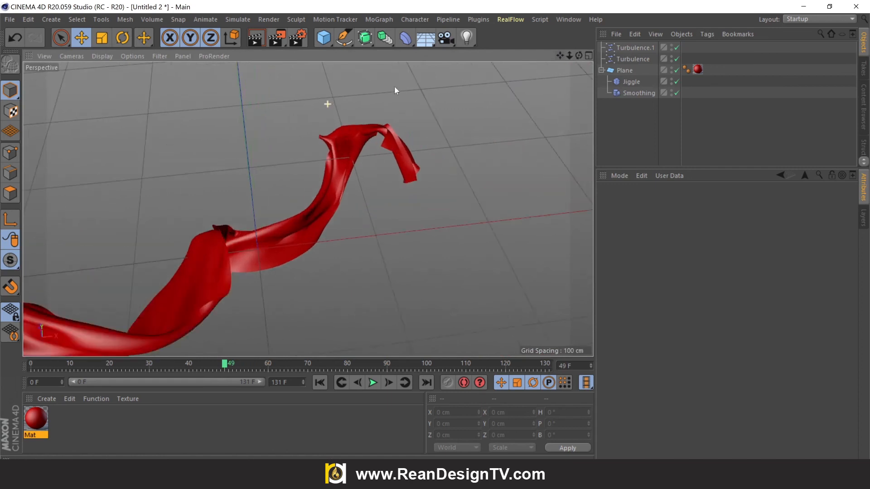
drag(561, 55, 671, 18)
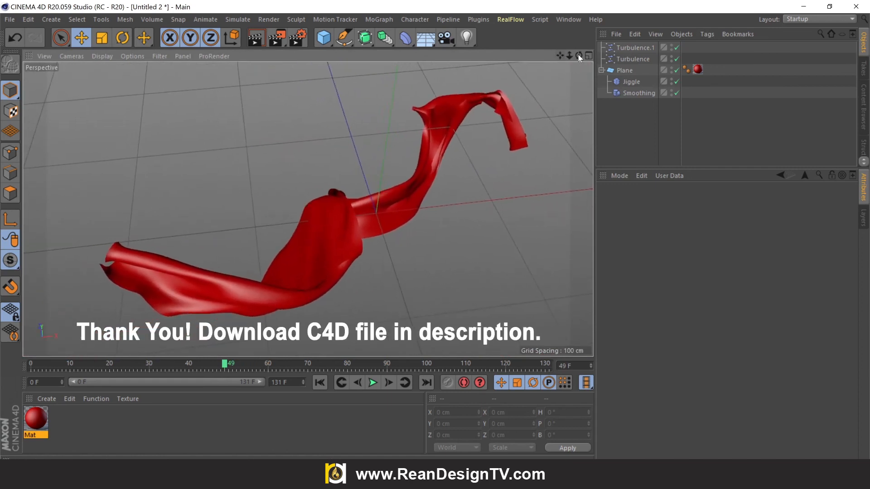
drag(579, 55, 523, 30)
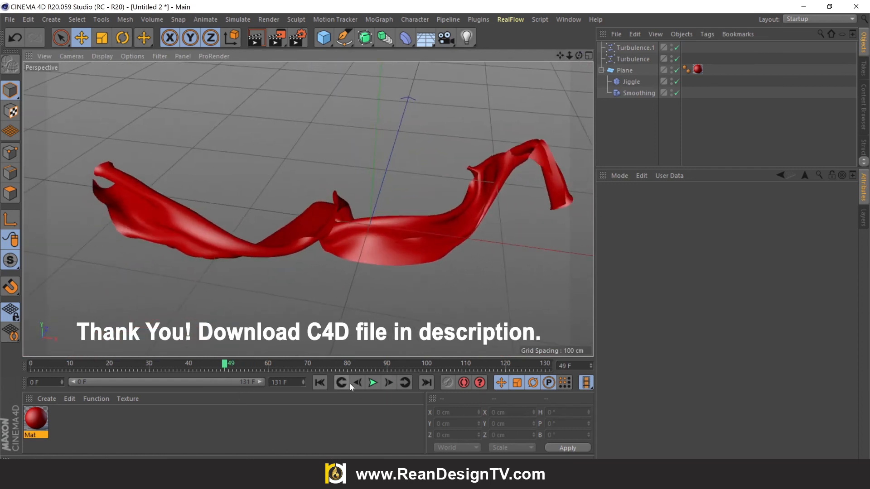
Step: Render frame 49 of the red strip to the Picture Viewer, inspect it at 80% zoom and close the viewer
click(275, 41)
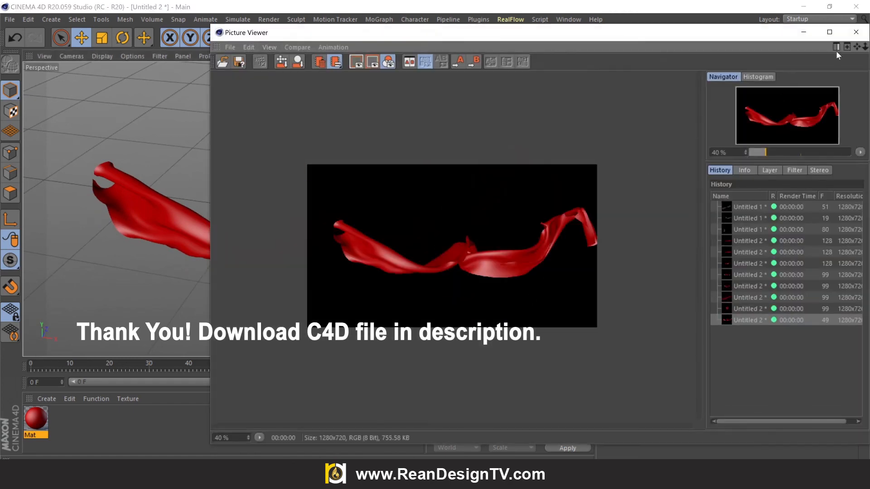
scroll(451, 261, up, 2)
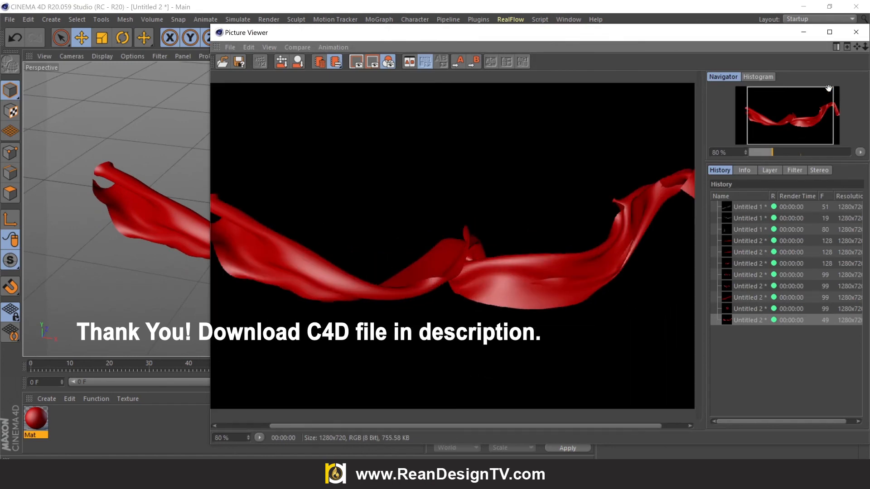
click(855, 32)
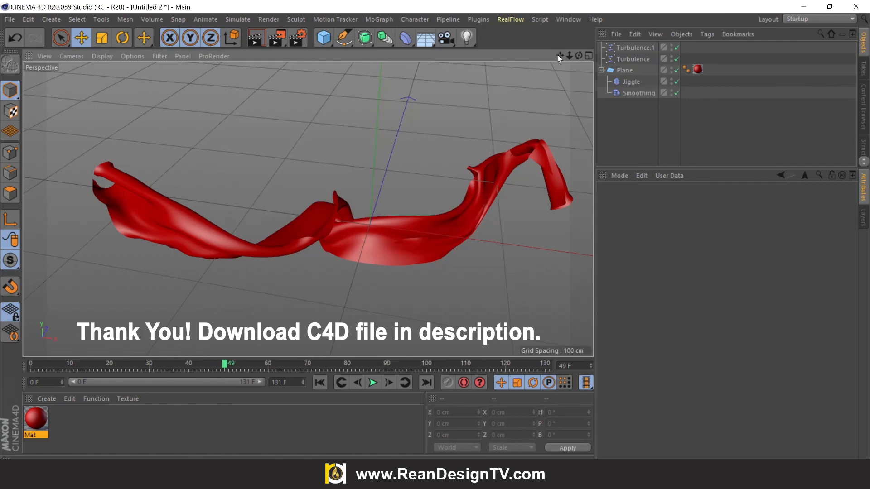